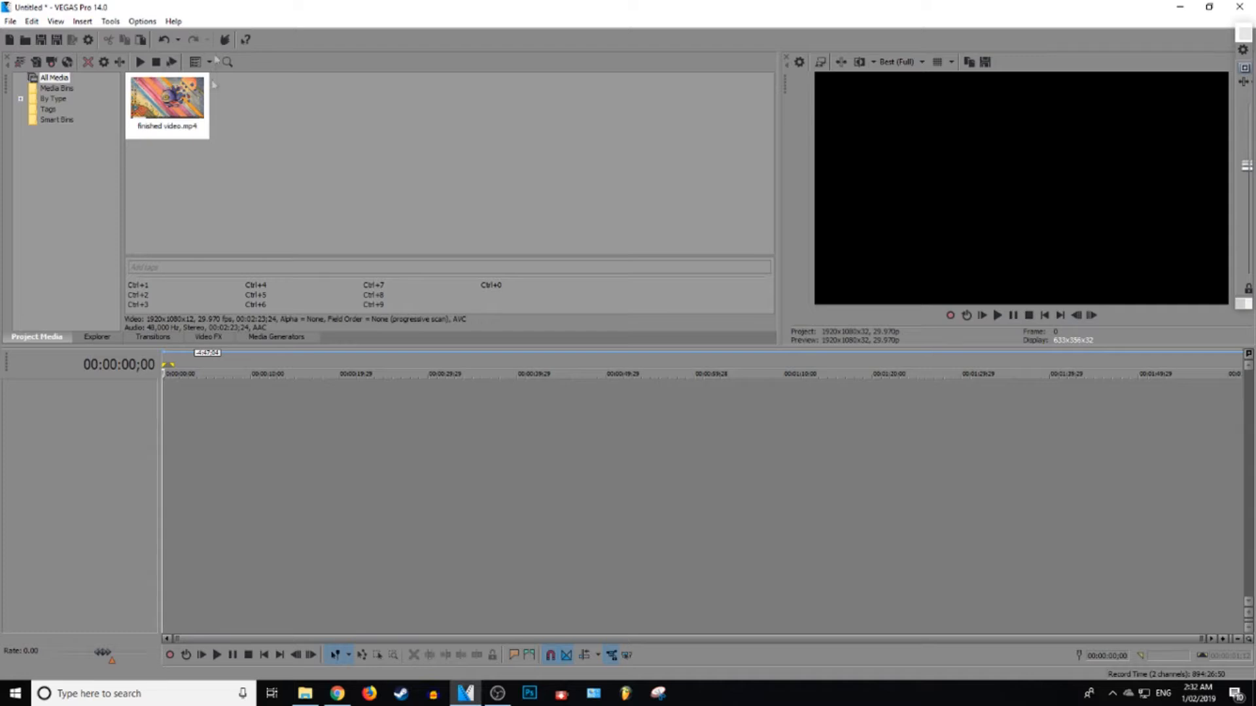
# Place finished video.mp4 on the timeline, insert an empty video track above it, and set the playhead to 00:00:18;24.
pyautogui.moveTo(165, 106); pyautogui.dragTo(125, 452)
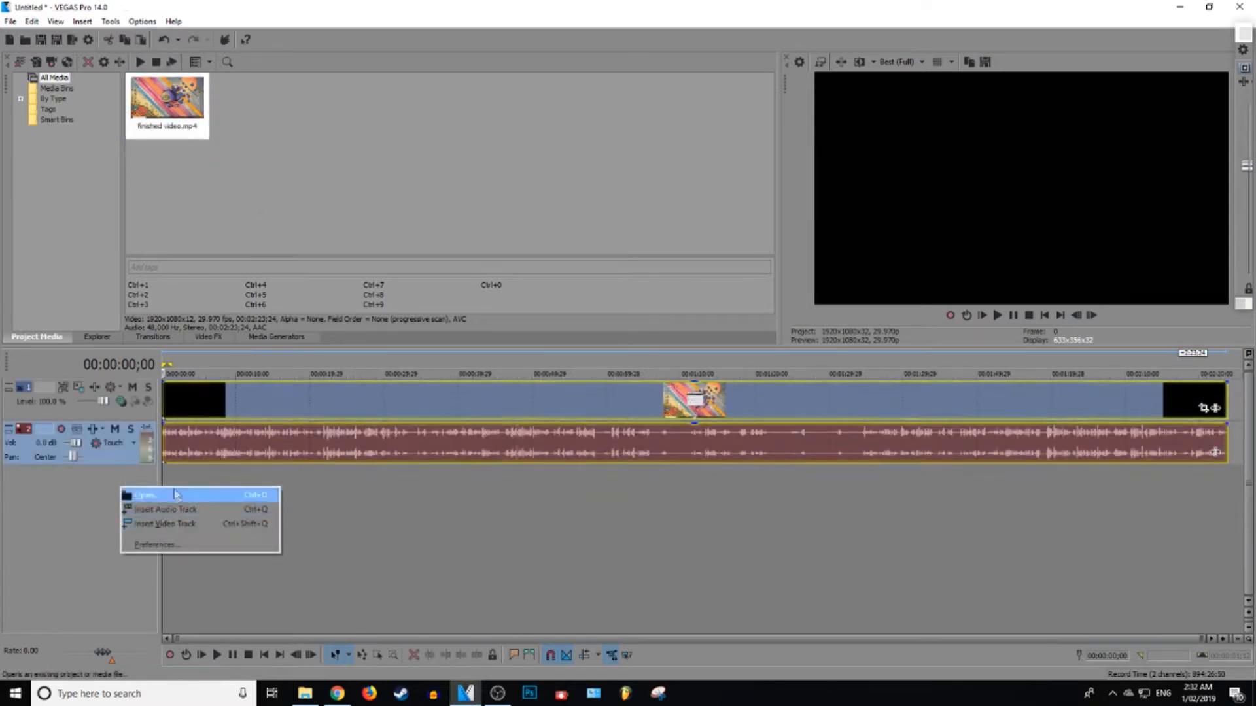
pyautogui.click(155, 529)
pyautogui.click(297, 399)
pyautogui.moveTo(297, 399)
pyautogui.mouseDown()
pyautogui.moveTo(315, 406)
pyautogui.moveTo(301, 412)
pyautogui.mouseUp()
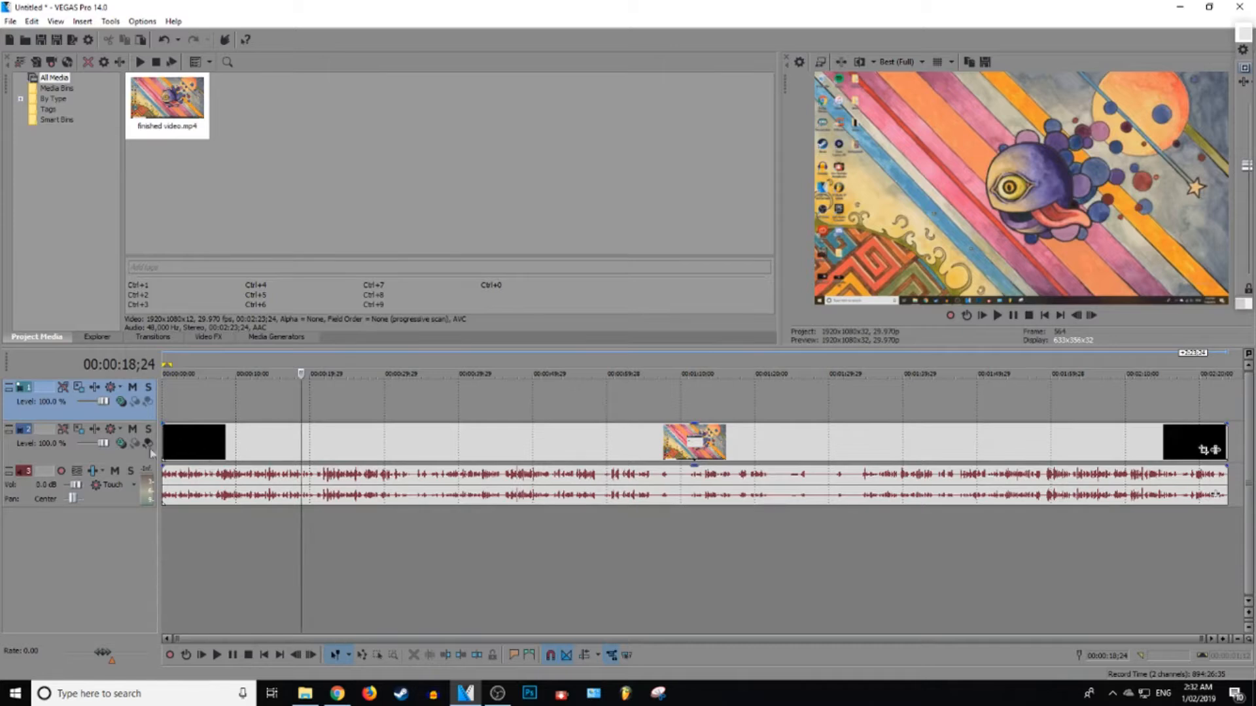
pyautogui.rightClick(47, 528)
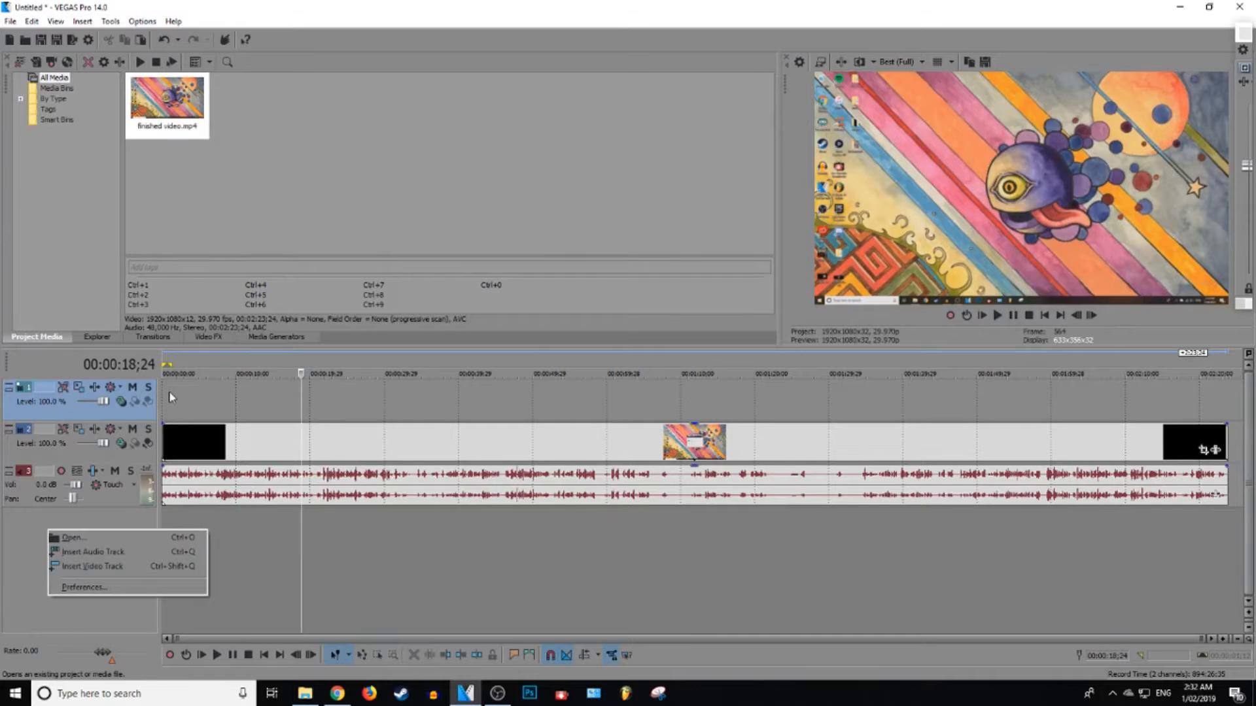
pyautogui.click(178, 413)
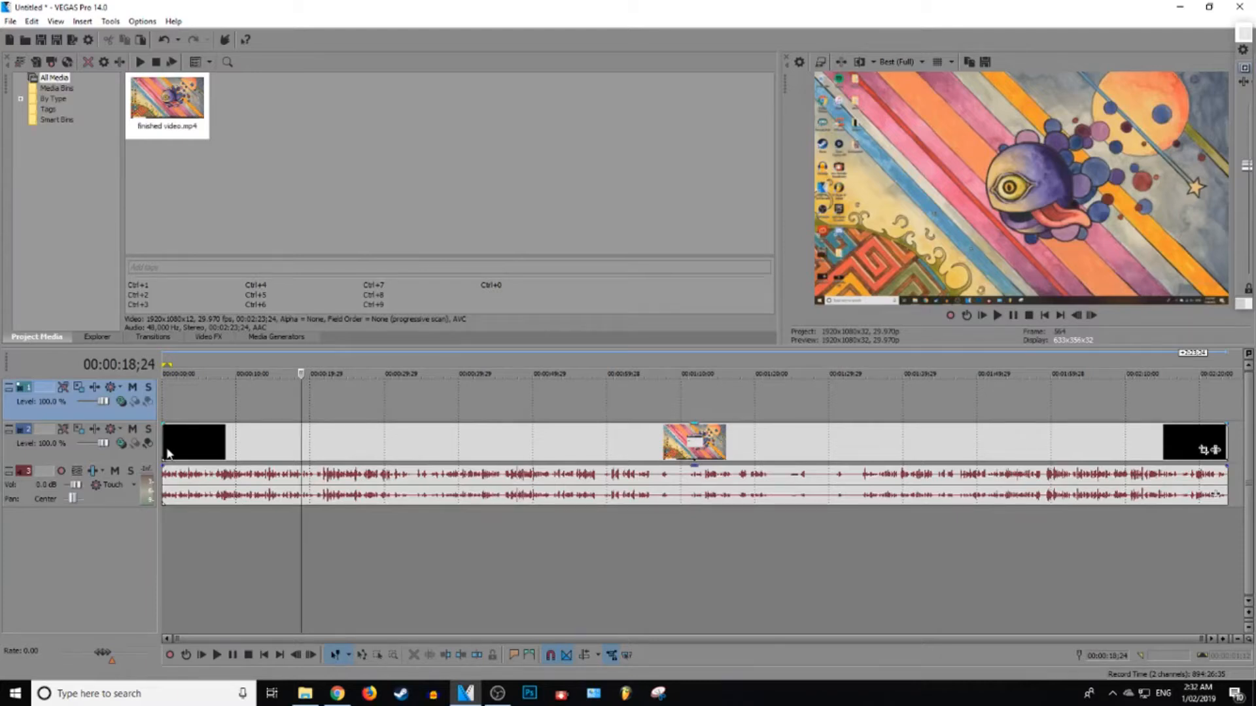
# Place the default Titles & Text preset on the empty video track at the playhead and delete that event again.
pyautogui.click(295, 338)
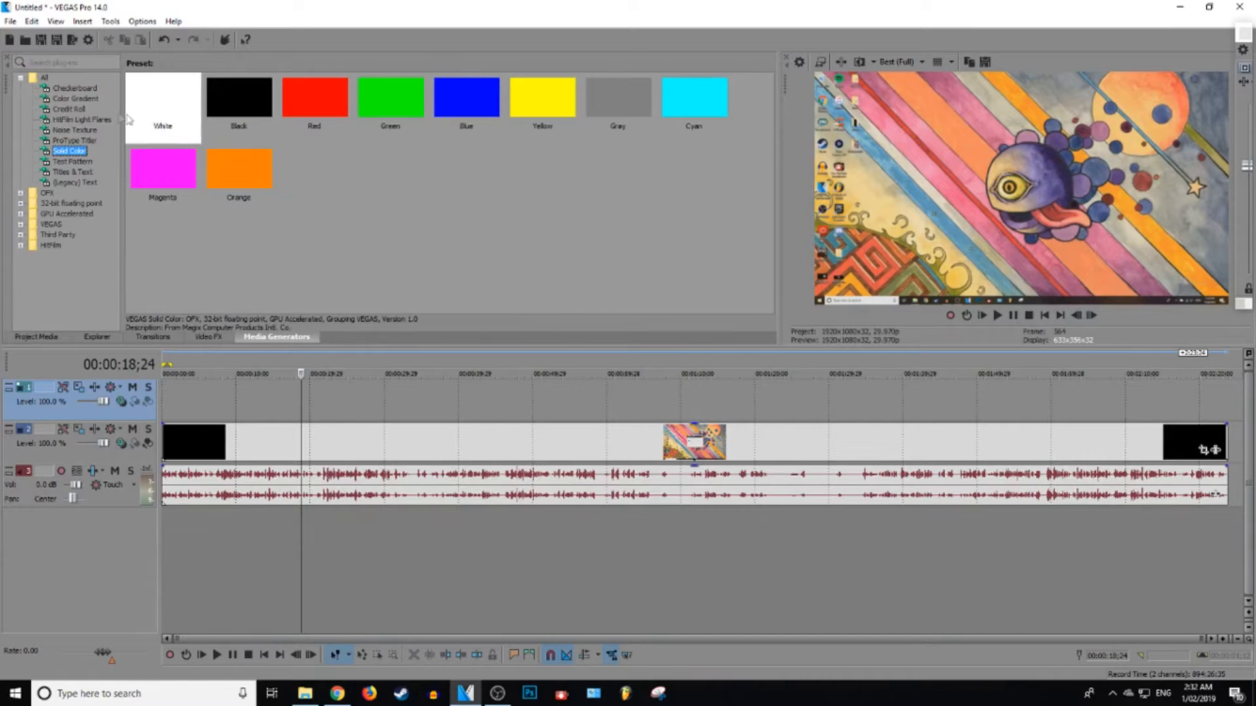
pyautogui.click(63, 172)
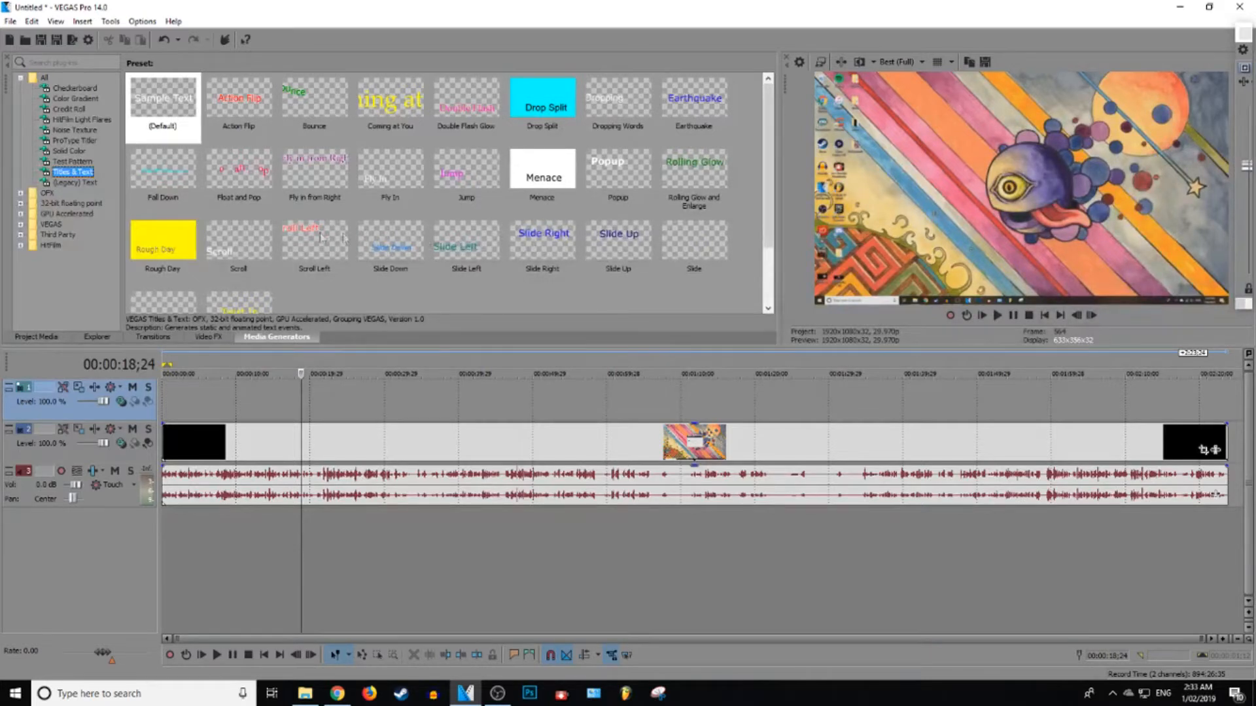
pyautogui.click(182, 120)
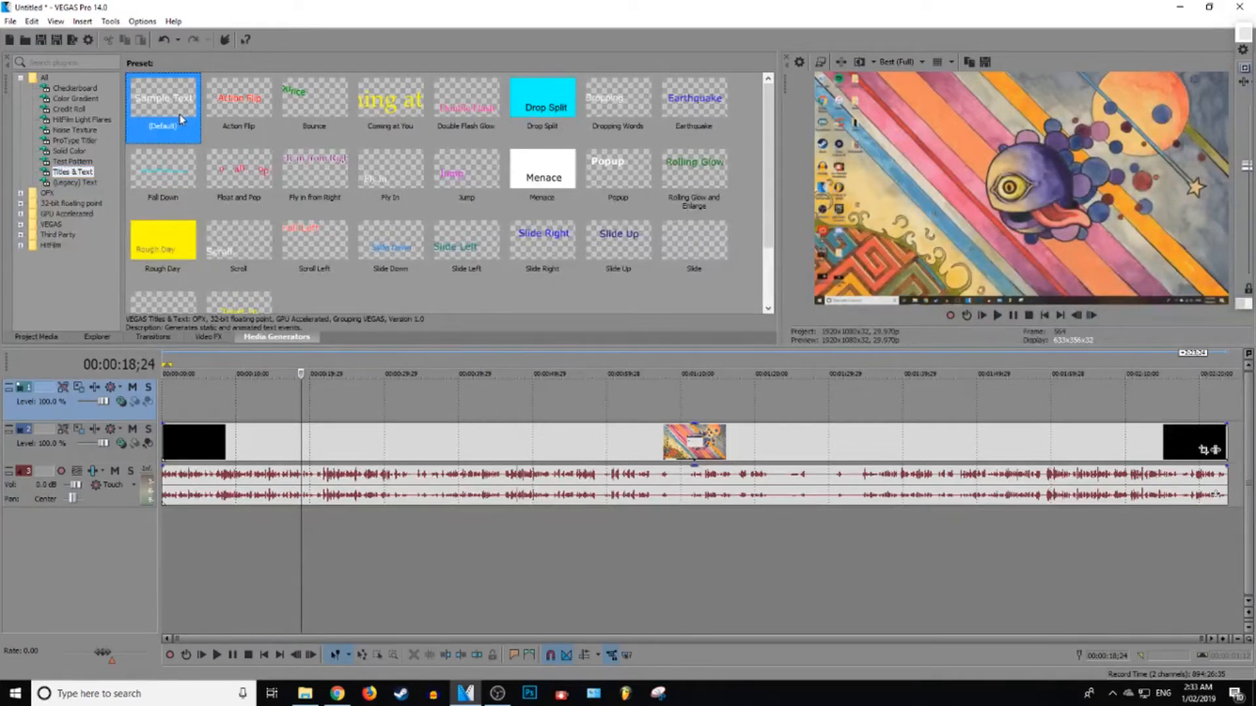
pyautogui.moveTo(171, 116); pyautogui.dragTo(313, 409)
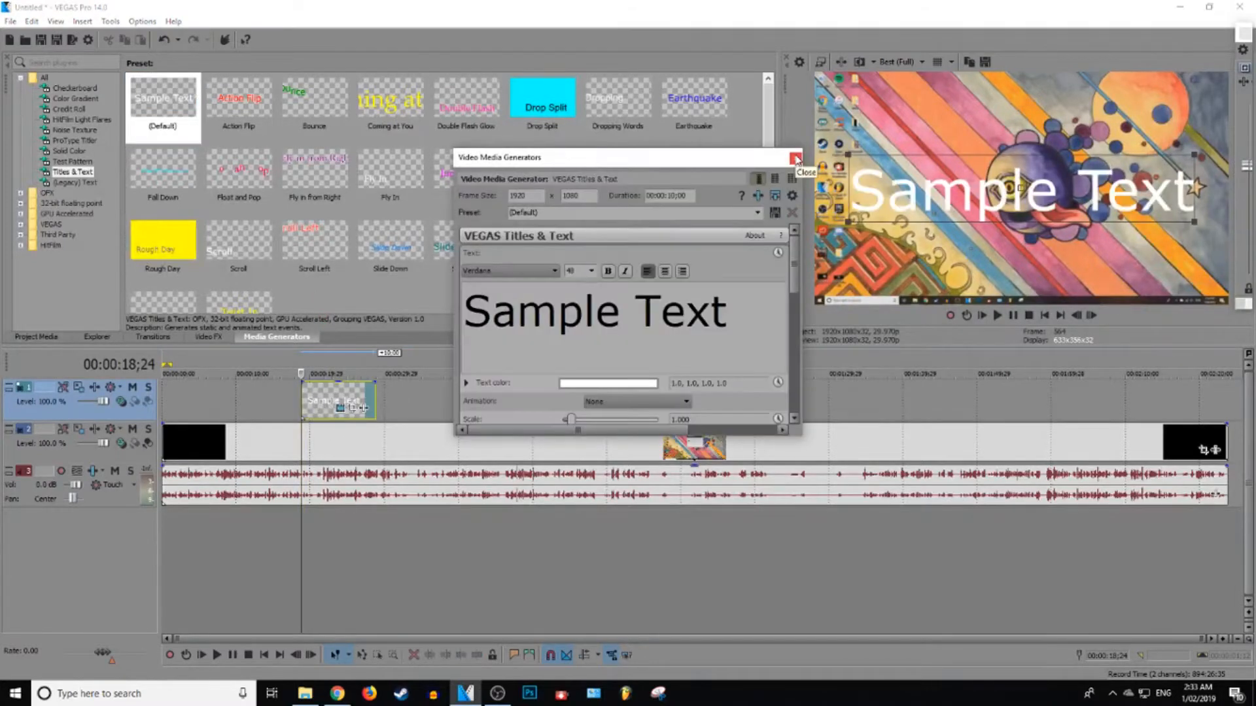
pyautogui.click(795, 158)
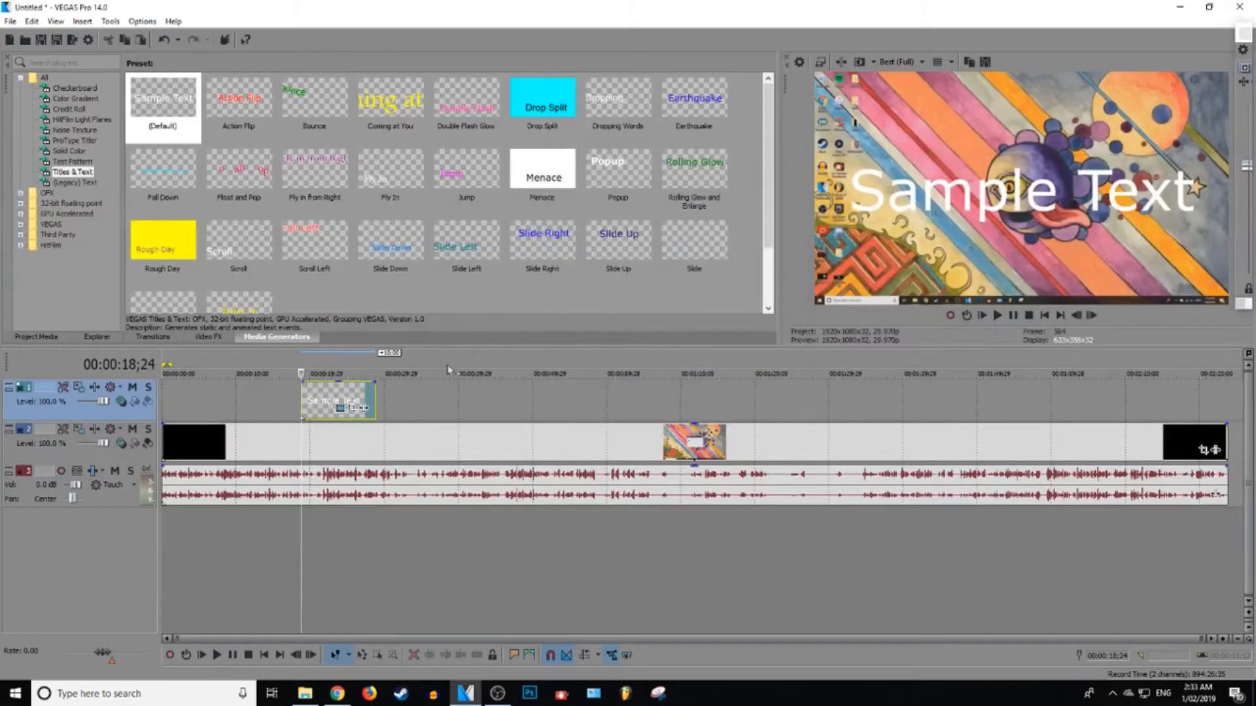
pyautogui.press('Delete')
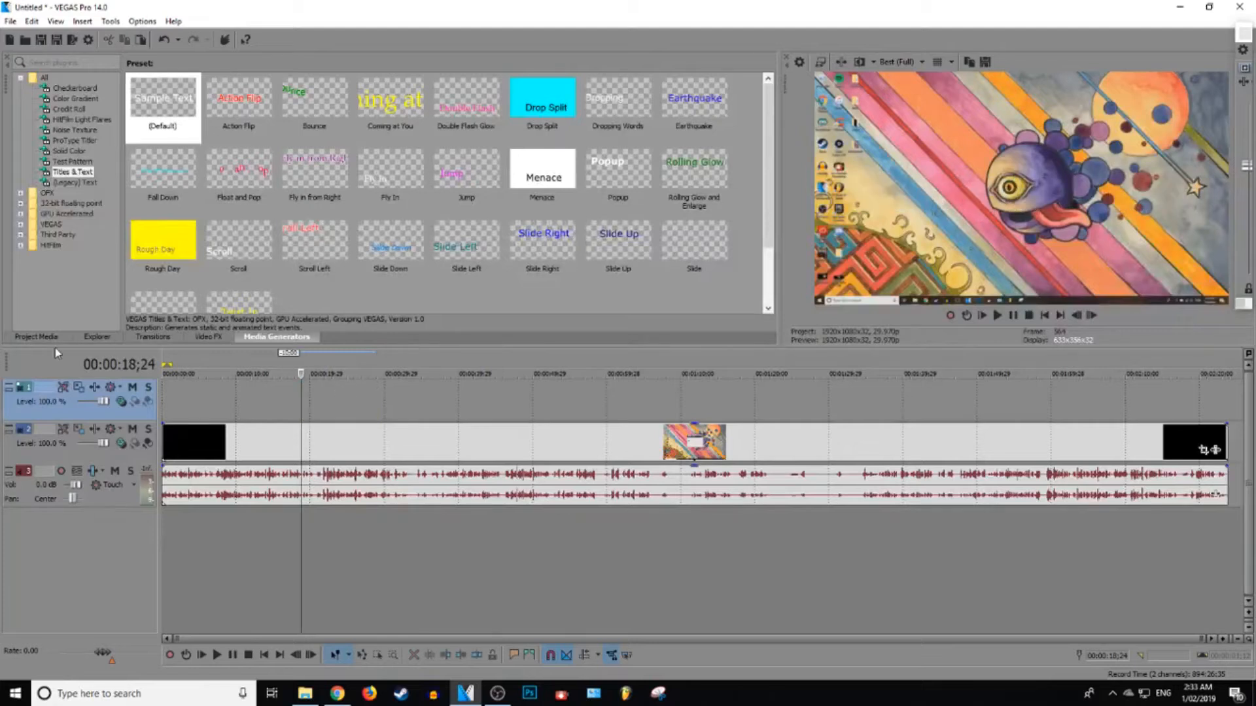
# Insert a text media event on the empty video track at the playhead with the text "GYSTIC!".
pyautogui.click(36, 337)
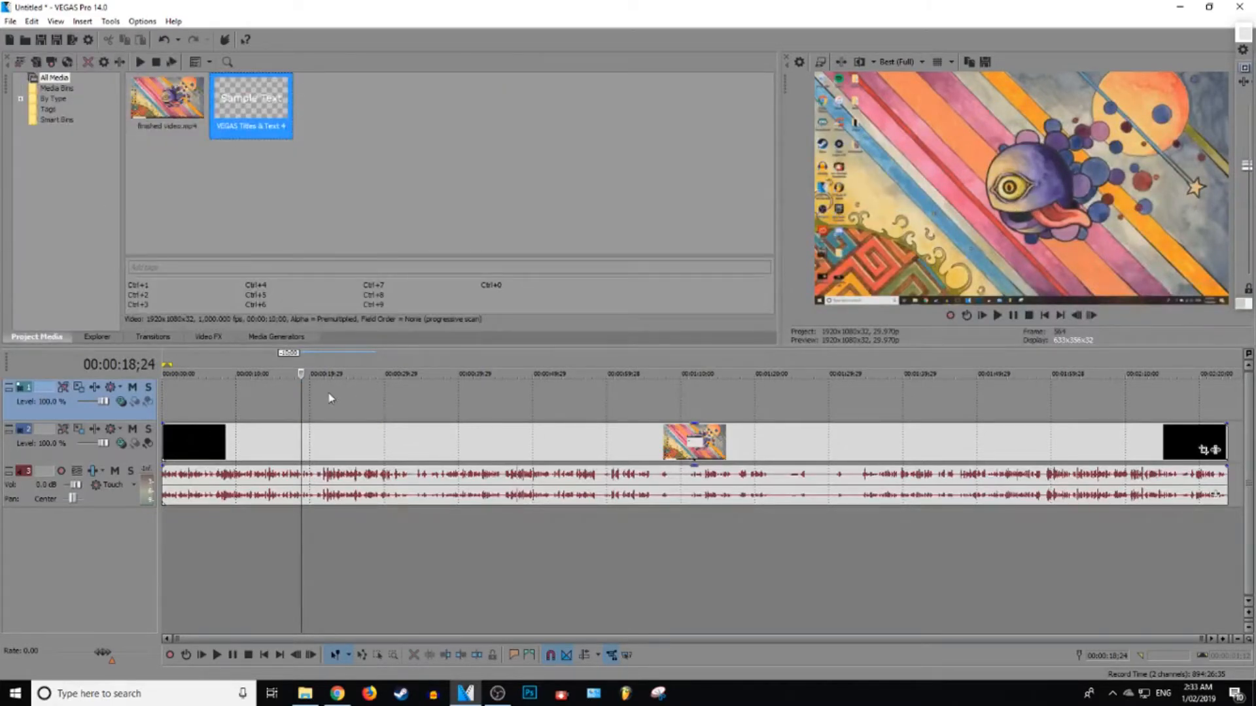
pyautogui.rightClick(305, 400)
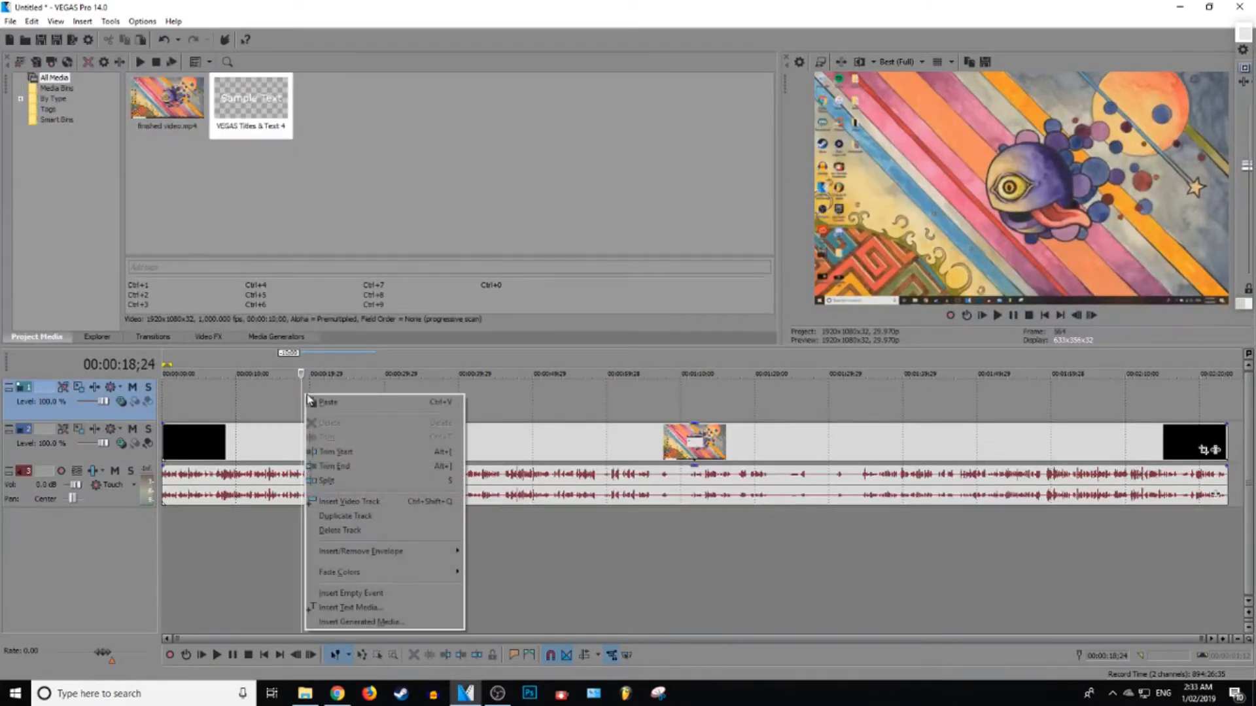
pyautogui.click(373, 609)
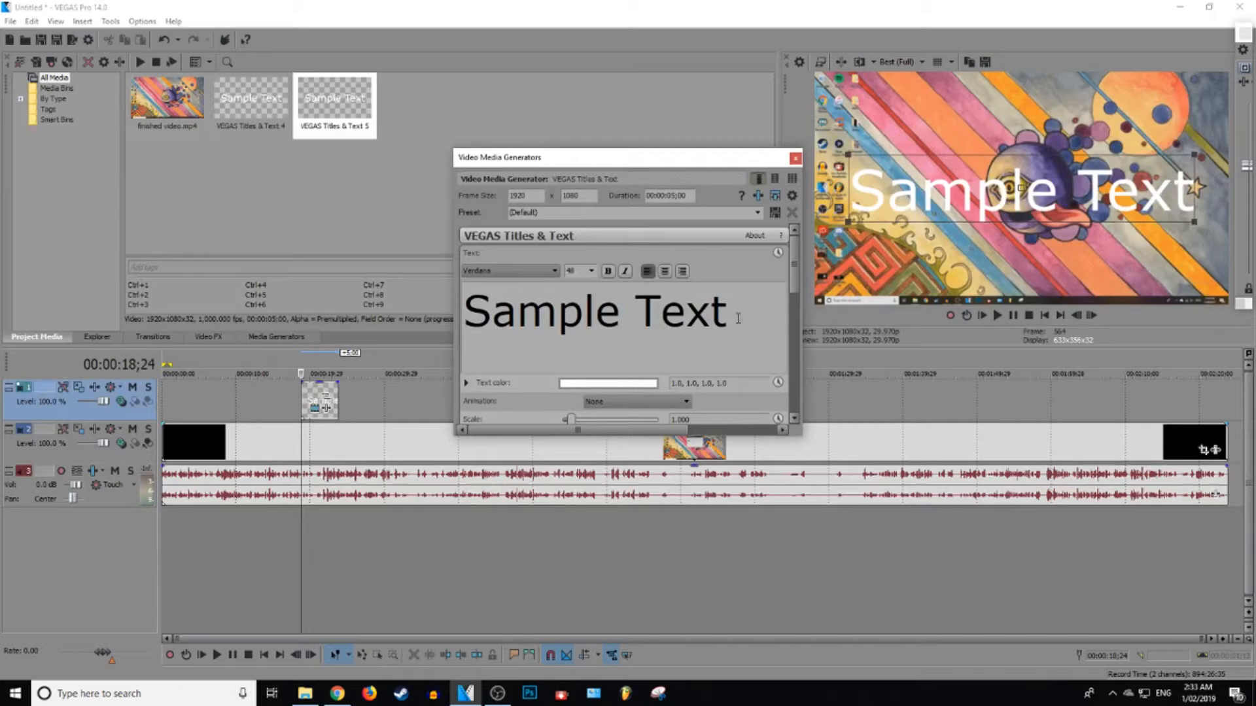
pyautogui.hotkey('ctrl', 'a')
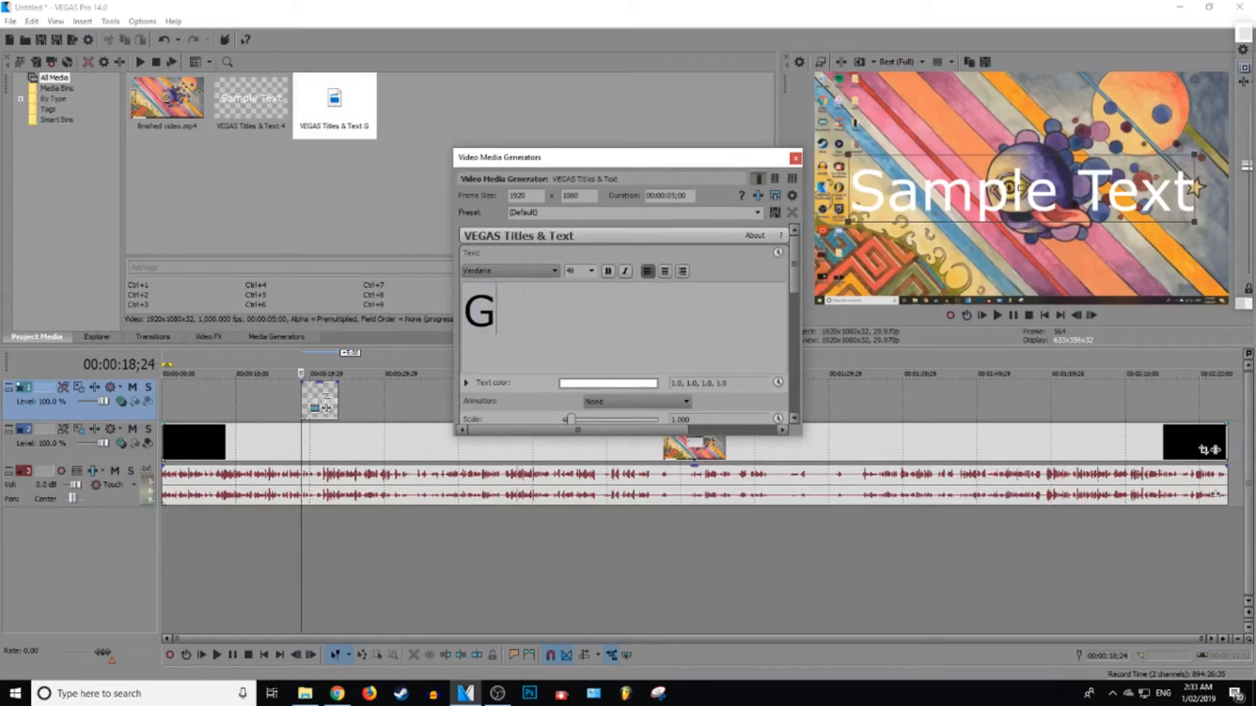
pyautogui.write('GYSTIC')
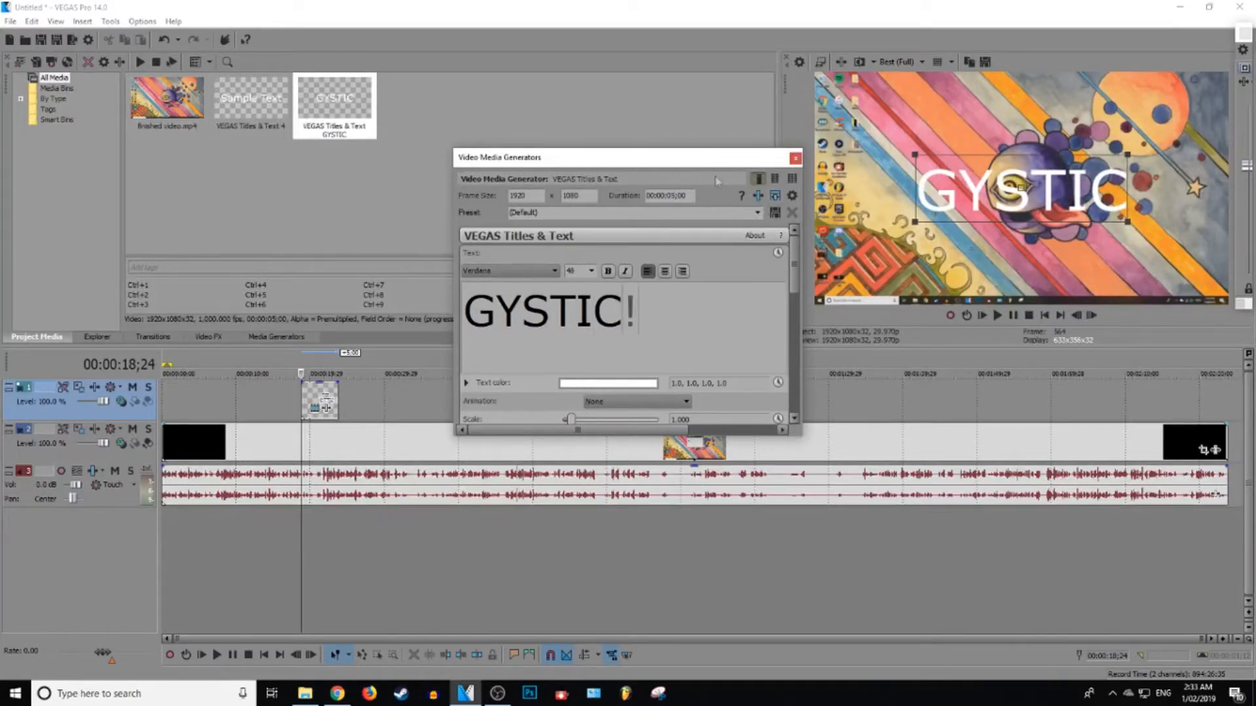
pyautogui.write('!')
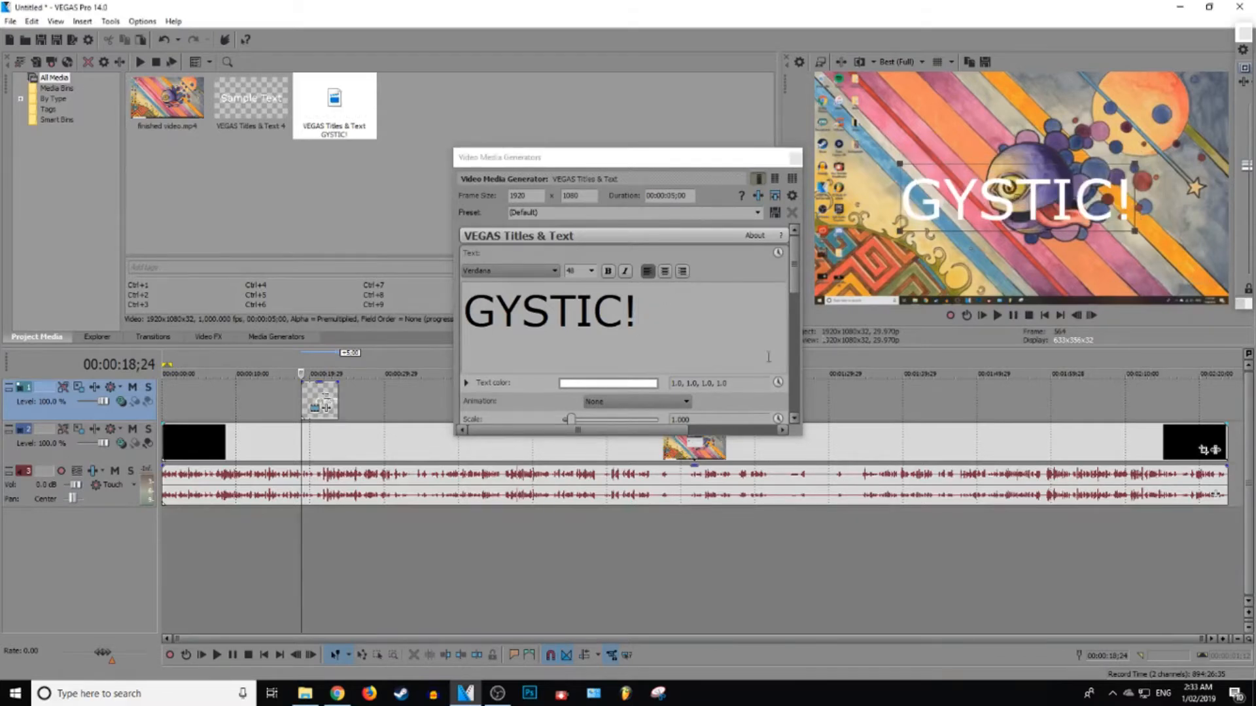
# Set the font size of the GYSTIC! text to 52 and enlarge the title in the preview to a scale of about 1.27.
pyautogui.moveTo(659, 317); pyautogui.dragTo(726, 328)
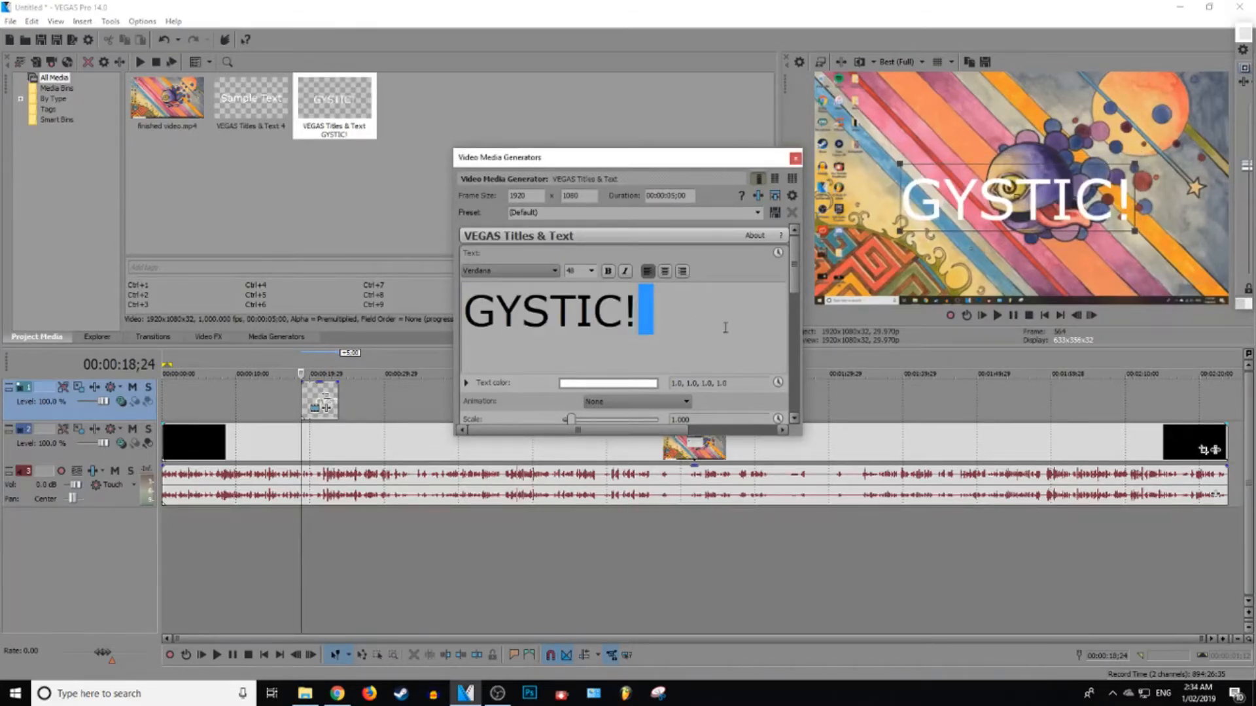
pyautogui.click(654, 321)
pyautogui.moveTo(656, 315); pyautogui.dragTo(441, 299)
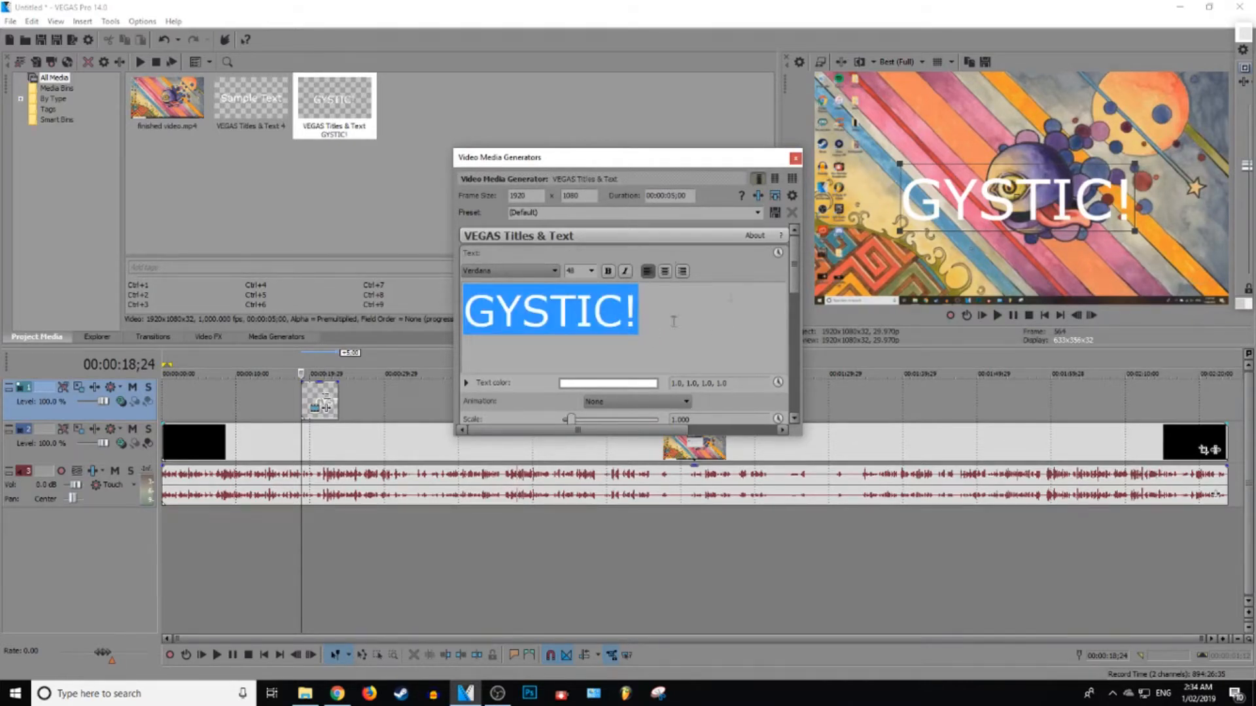
pyautogui.click(592, 272)
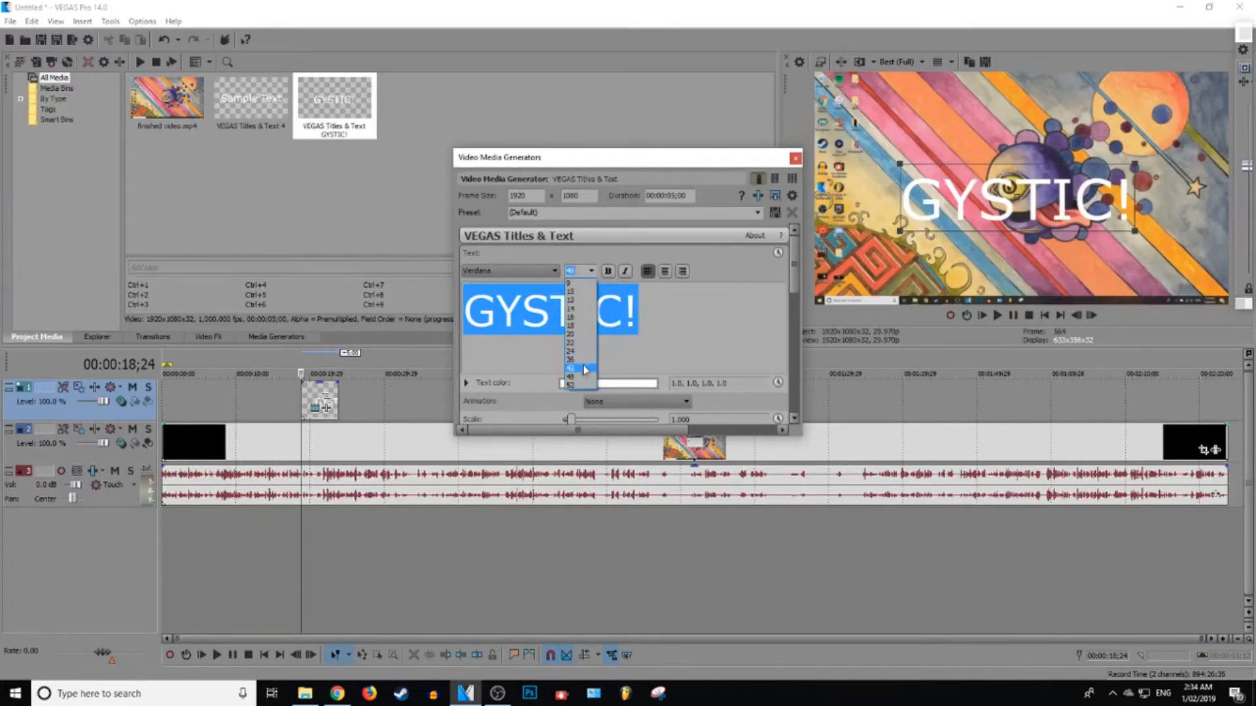
pyautogui.click(580, 385)
pyautogui.moveTo(1142, 170); pyautogui.dragTo(1183, 147)
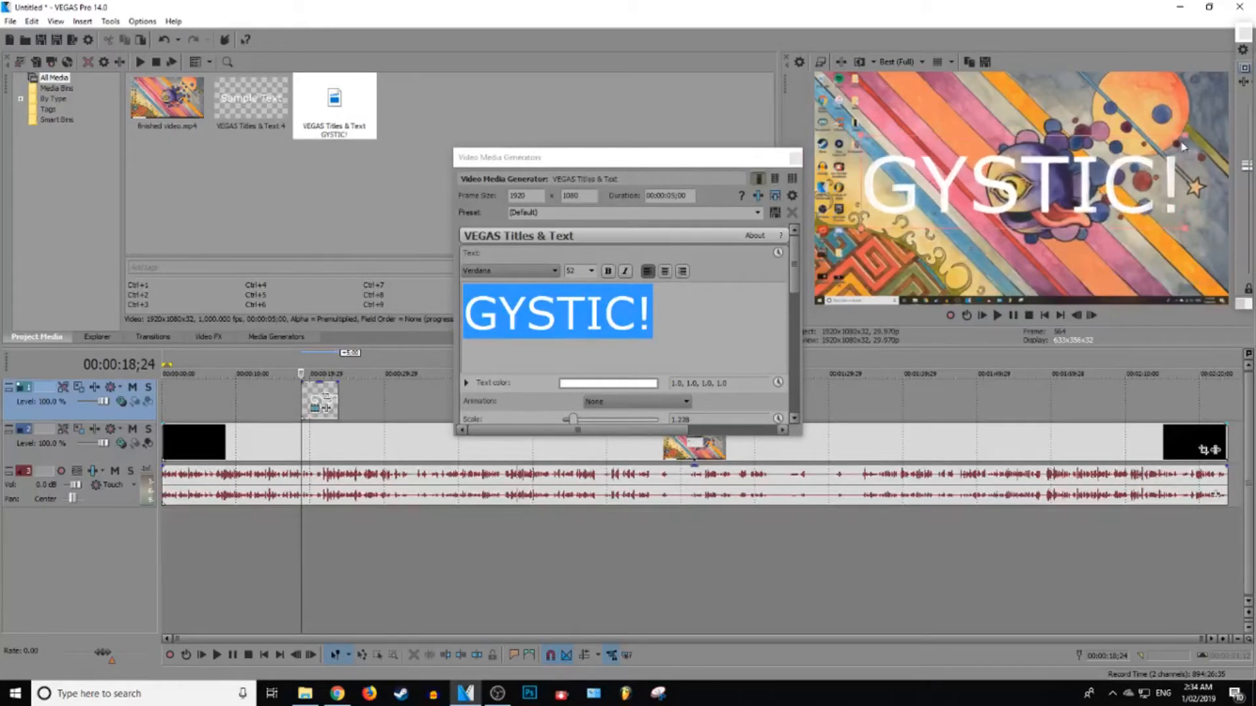
# Change the title's text color to black (0.0, 0.0, 0.0, 1.0).
pyautogui.scroll(-1, 611, 355)
pyautogui.click(611, 353)
pyautogui.click(650, 396)
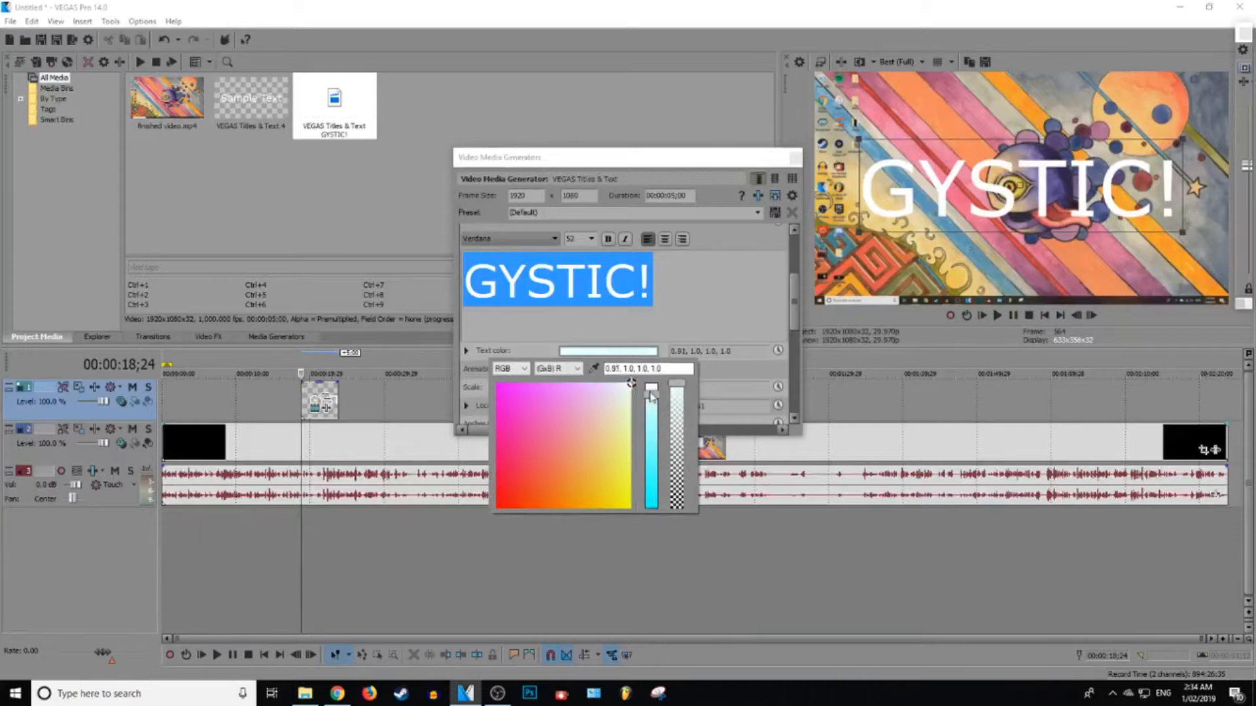
pyautogui.moveTo(650, 396); pyautogui.dragTo(628, 561)
pyautogui.click(496, 509)
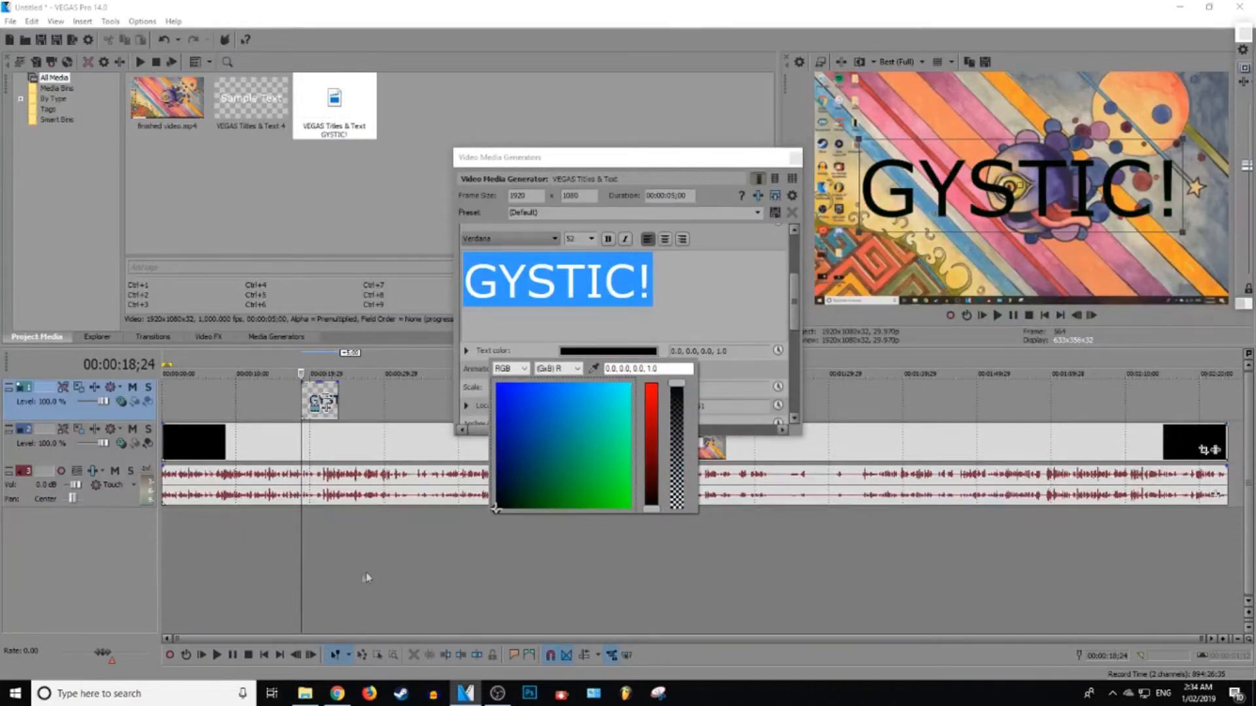
# Resize the GYSTIC! title in the preview to a scale of about 1.44.
pyautogui.click(794, 313)
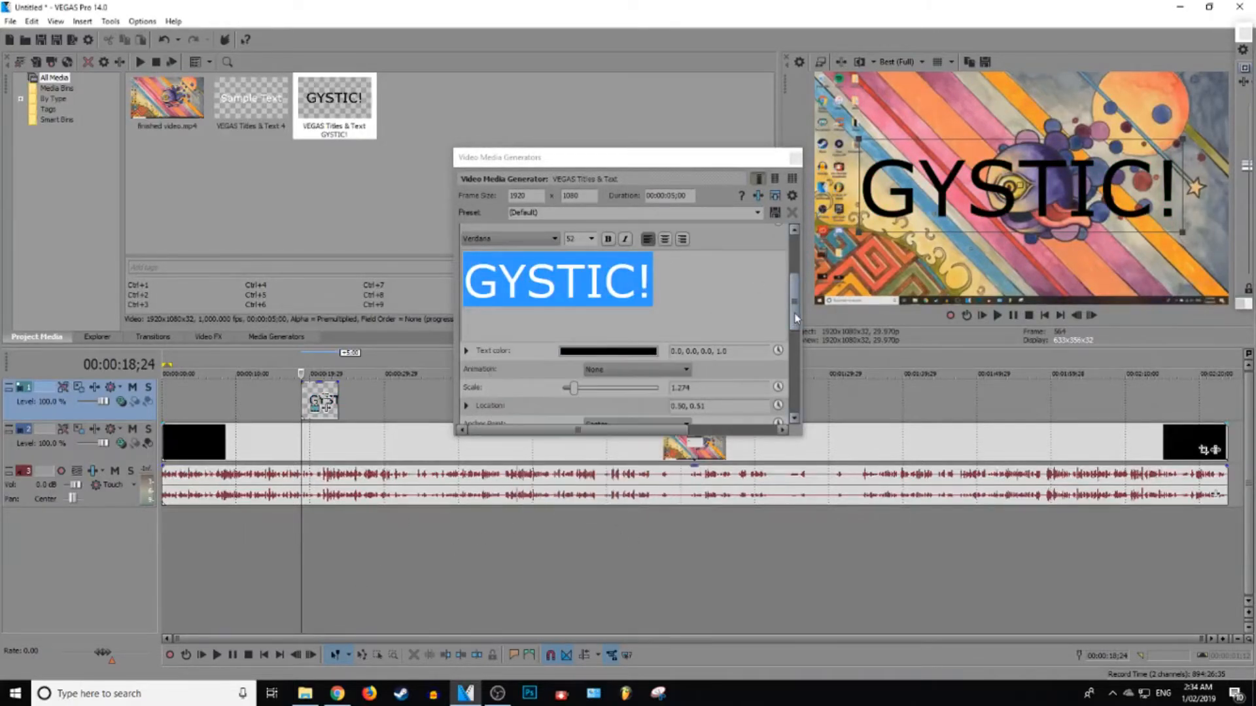
pyautogui.moveTo(794, 312); pyautogui.dragTo(795, 367)
pyautogui.moveTo(574, 343); pyautogui.dragTo(571, 343)
pyautogui.click(1177, 142)
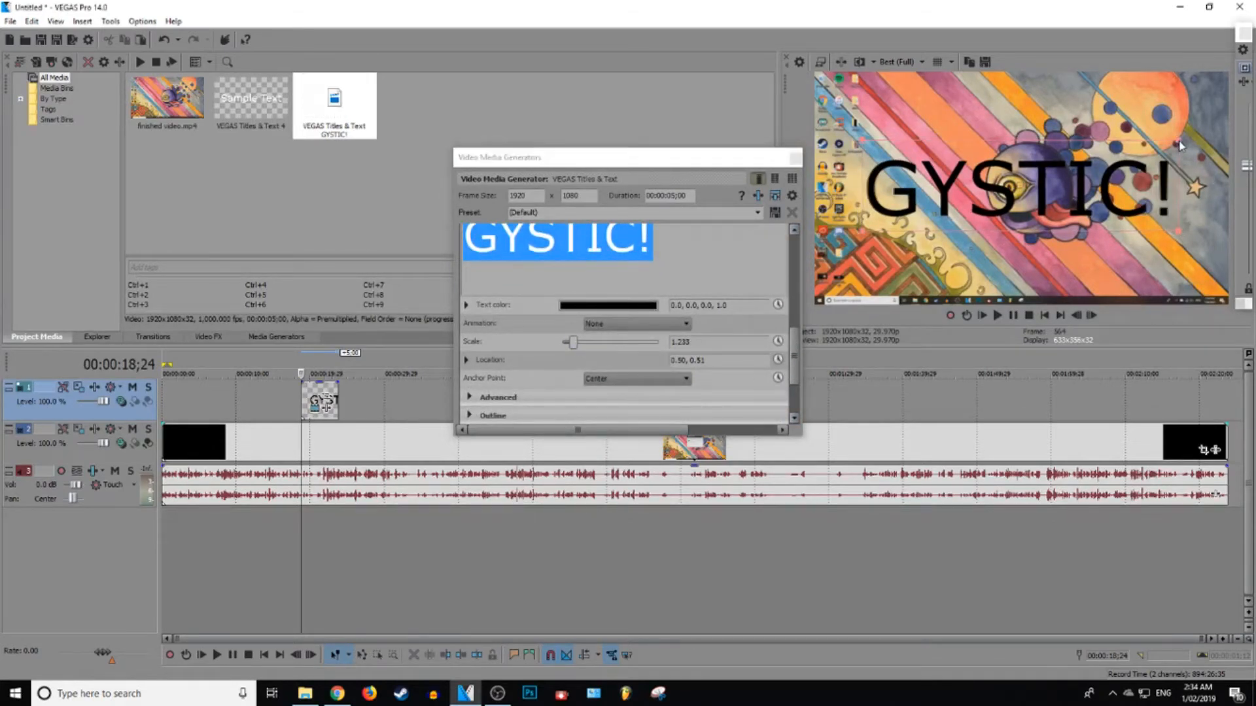
pyautogui.moveTo(1174, 139); pyautogui.dragTo(1175, 147)
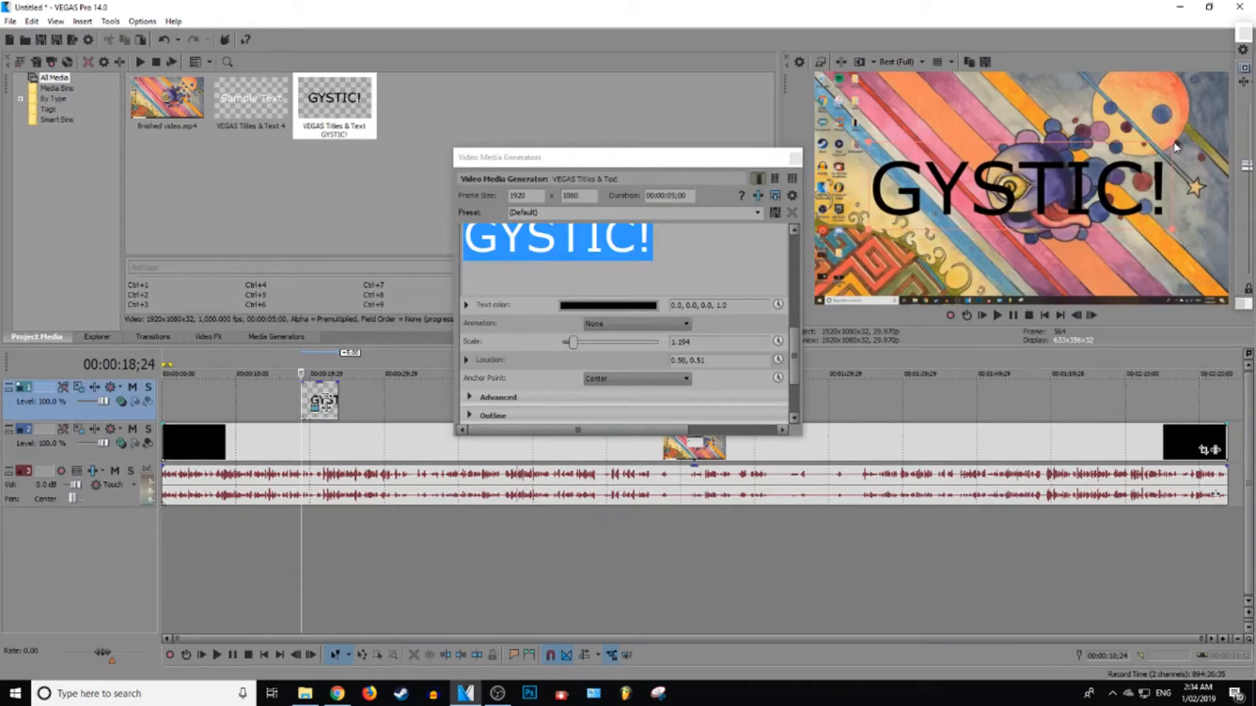
pyautogui.moveTo(1174, 143); pyautogui.dragTo(1203, 135)
# Set the title's anchor point to Bottom Left.
pyautogui.click(603, 380)
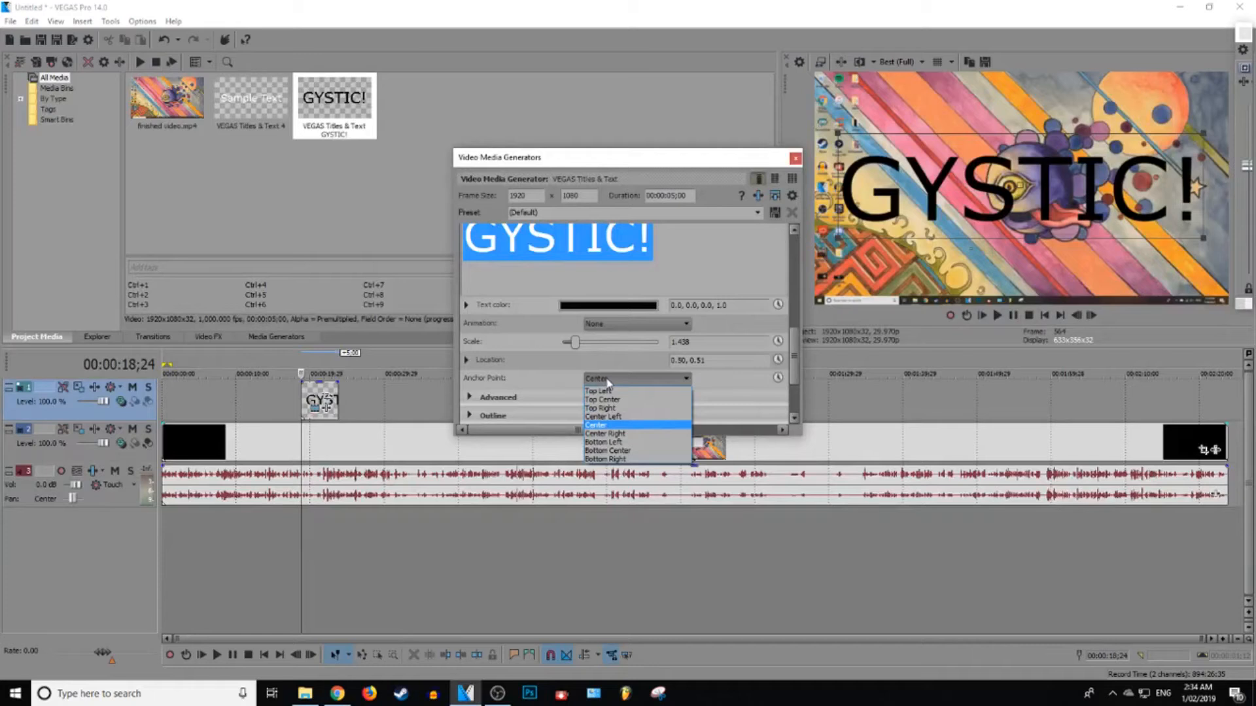
pyautogui.click(607, 380)
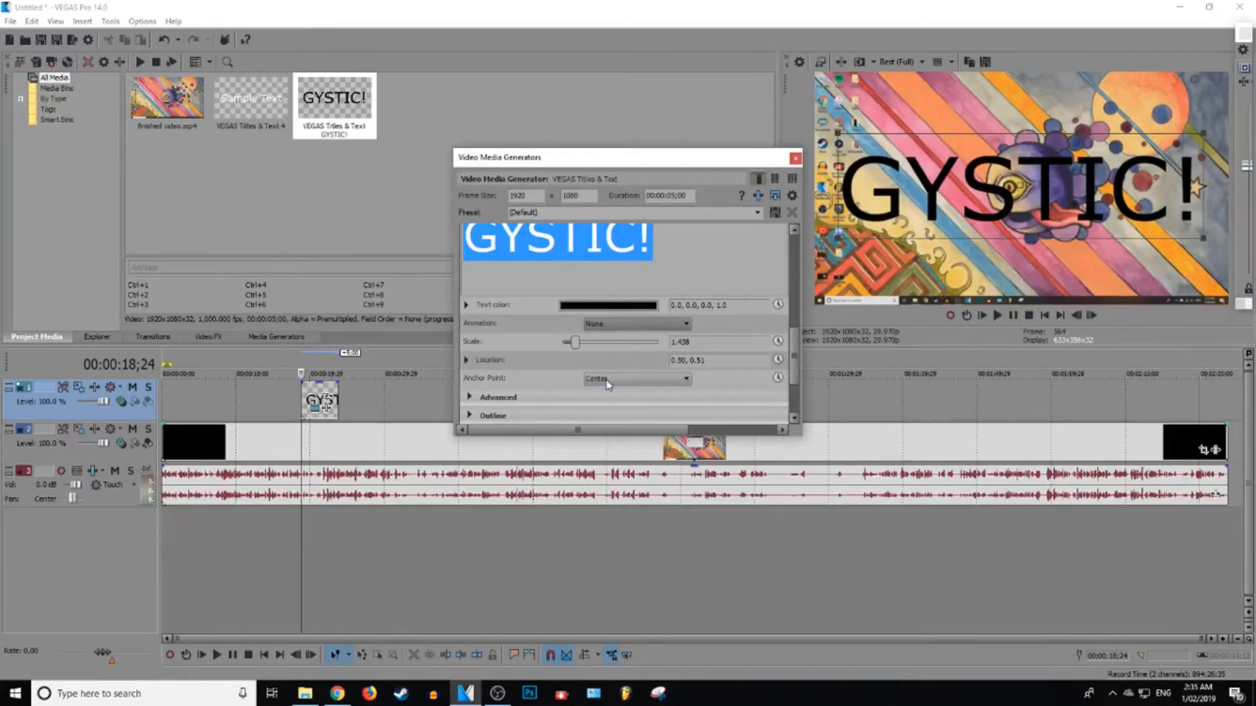
pyautogui.scroll(-2, 606, 382)
# Set the title's tracking to about -1.12 and line spacing to about 0.51, and move the title to location 0.20, 0.29.
pyautogui.click(469, 398)
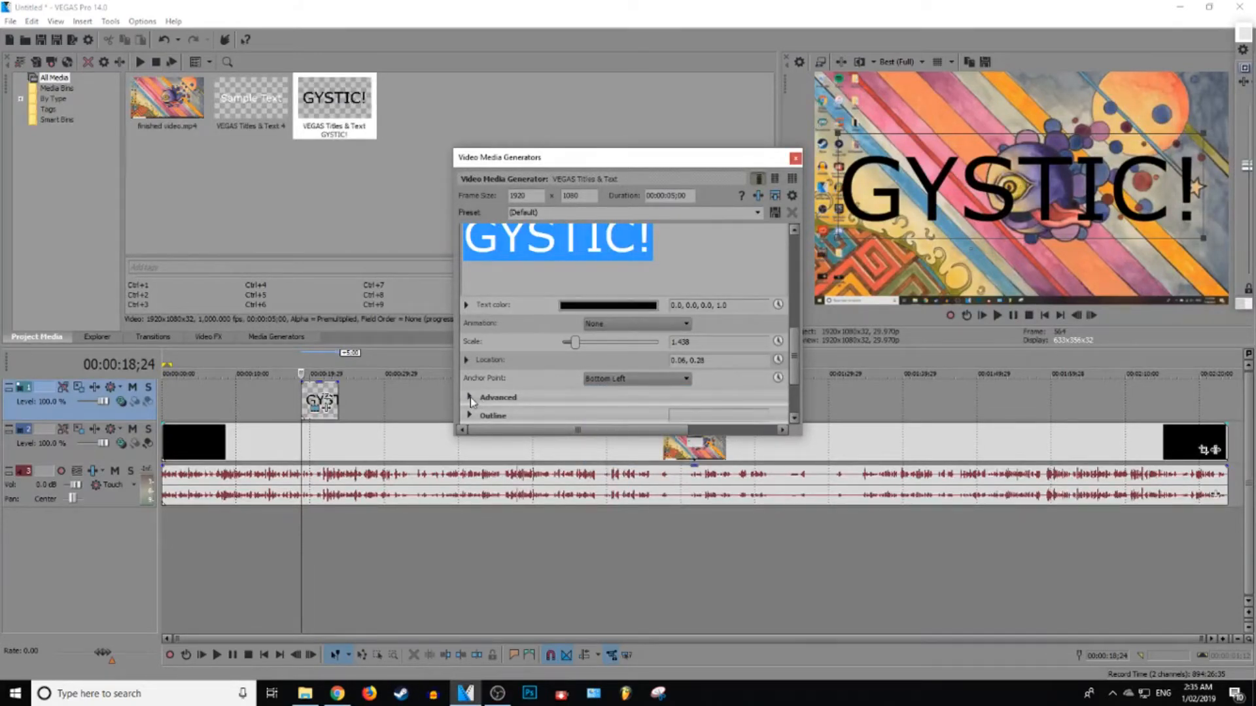
pyautogui.scroll(-1, 533, 375)
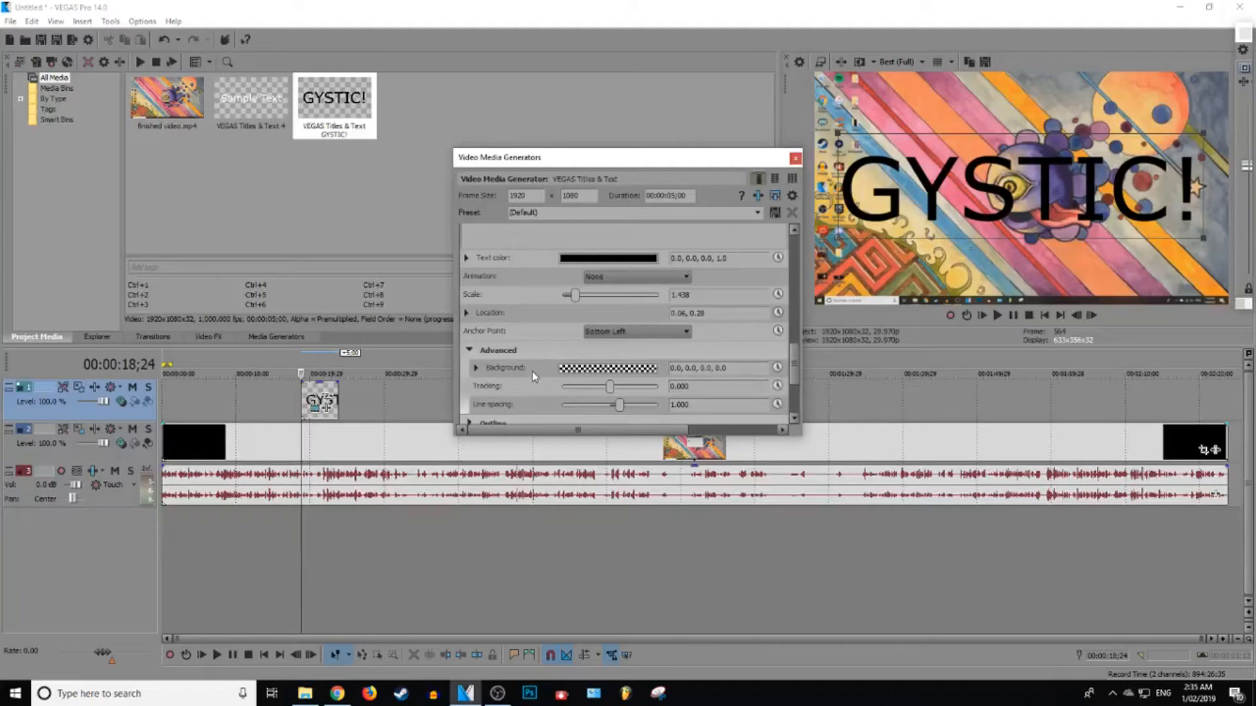
pyautogui.click(633, 374)
pyautogui.moveTo(618, 432); pyautogui.dragTo(599, 386)
pyautogui.moveTo(956, 205); pyautogui.dragTo(1005, 204)
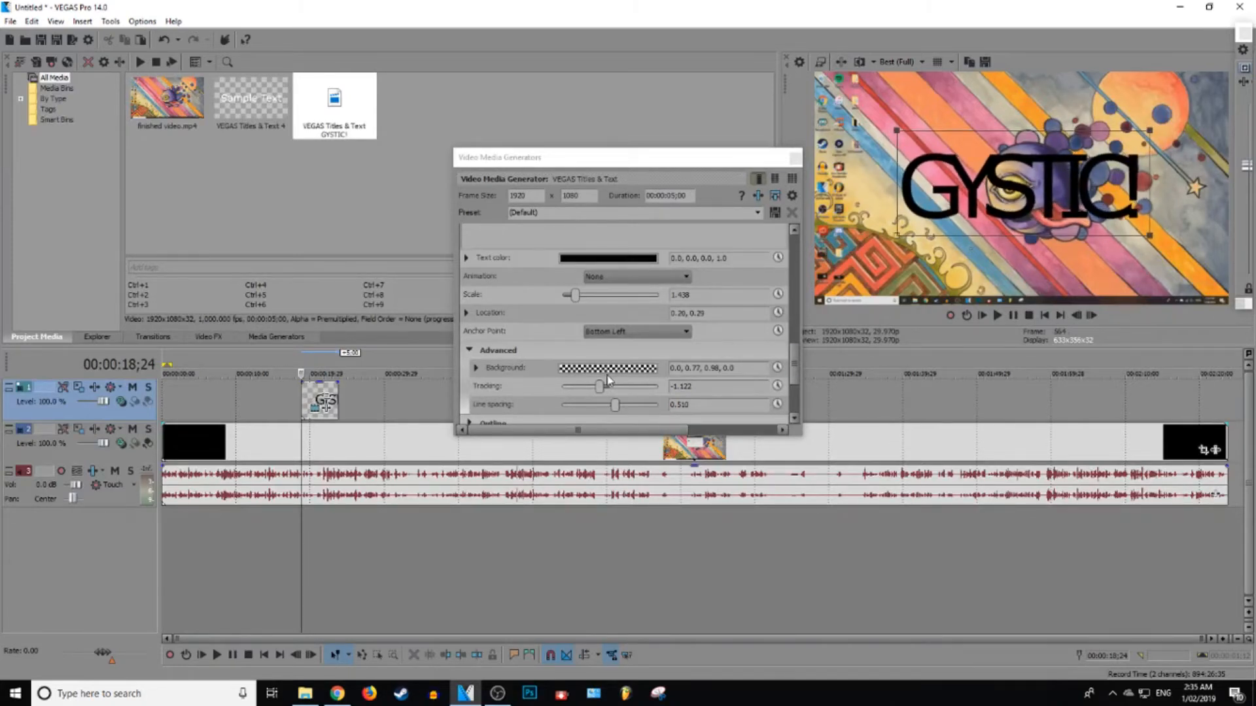
# Increase the title's outline width to give the black letters a thick white outline.
pyautogui.click(795, 343)
pyautogui.scroll(-3, 626, 393)
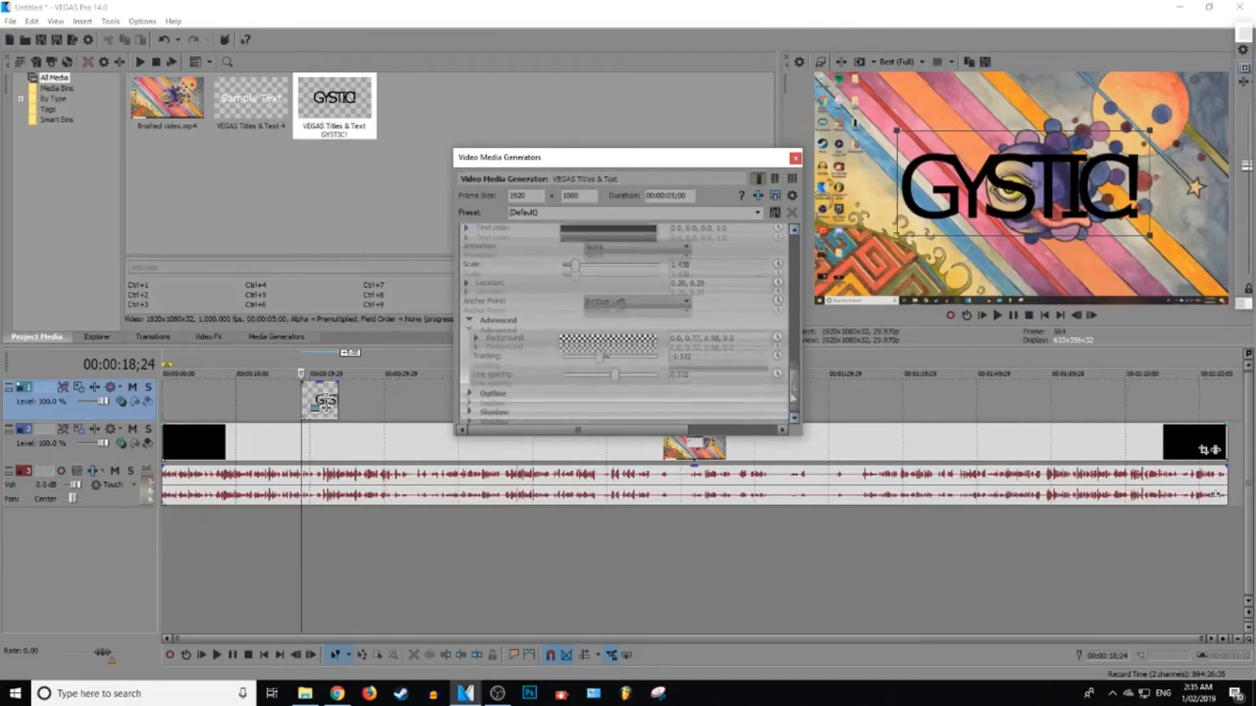
pyautogui.click(482, 397)
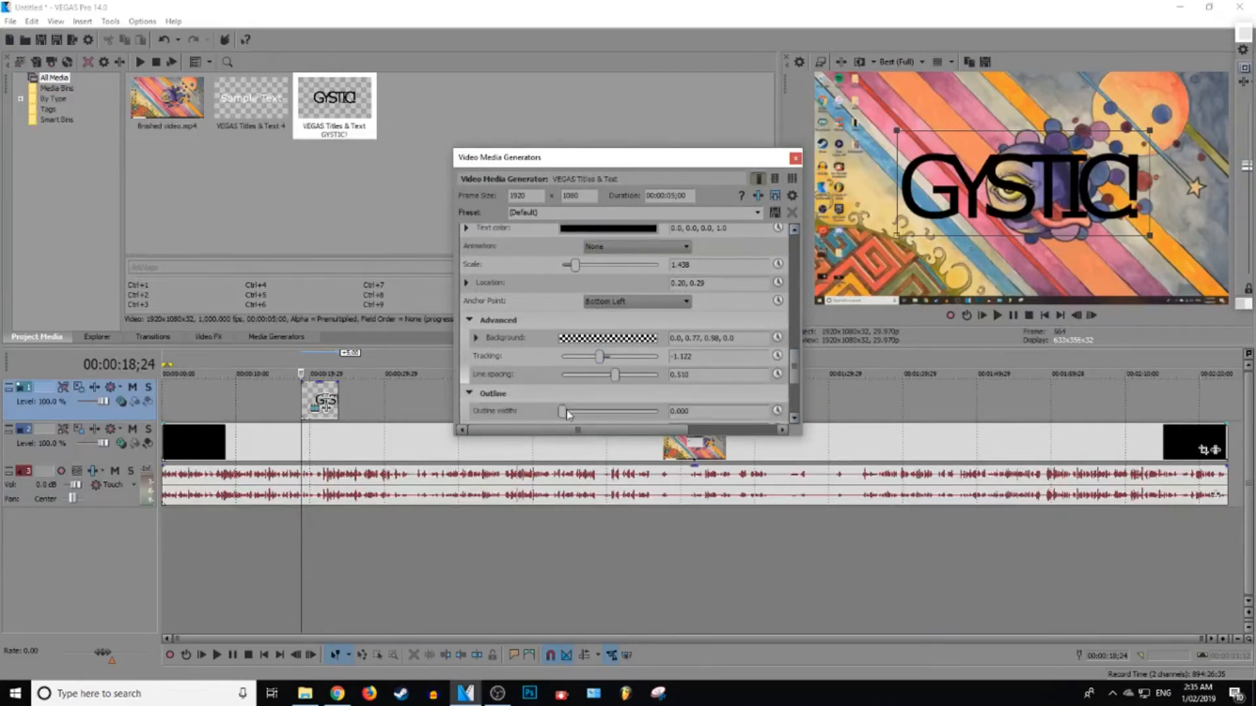
pyautogui.scroll(-2, 795, 363)
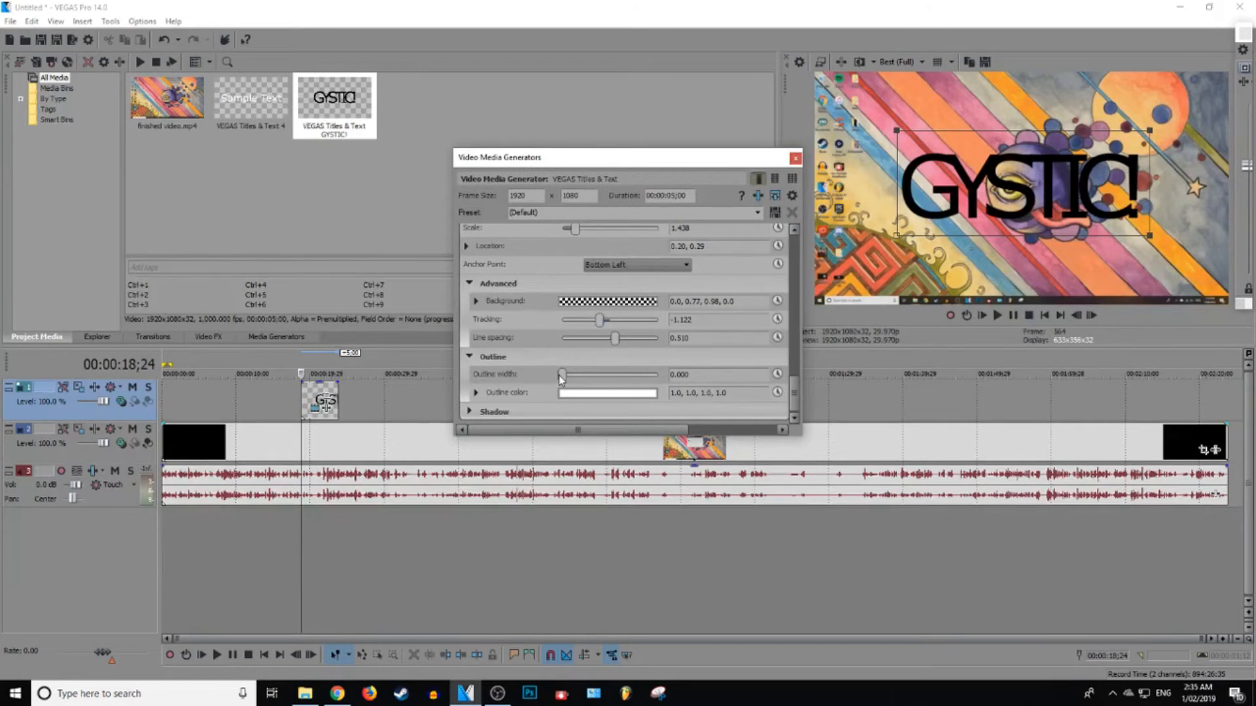
pyautogui.moveTo(562, 378); pyautogui.dragTo(698, 370)
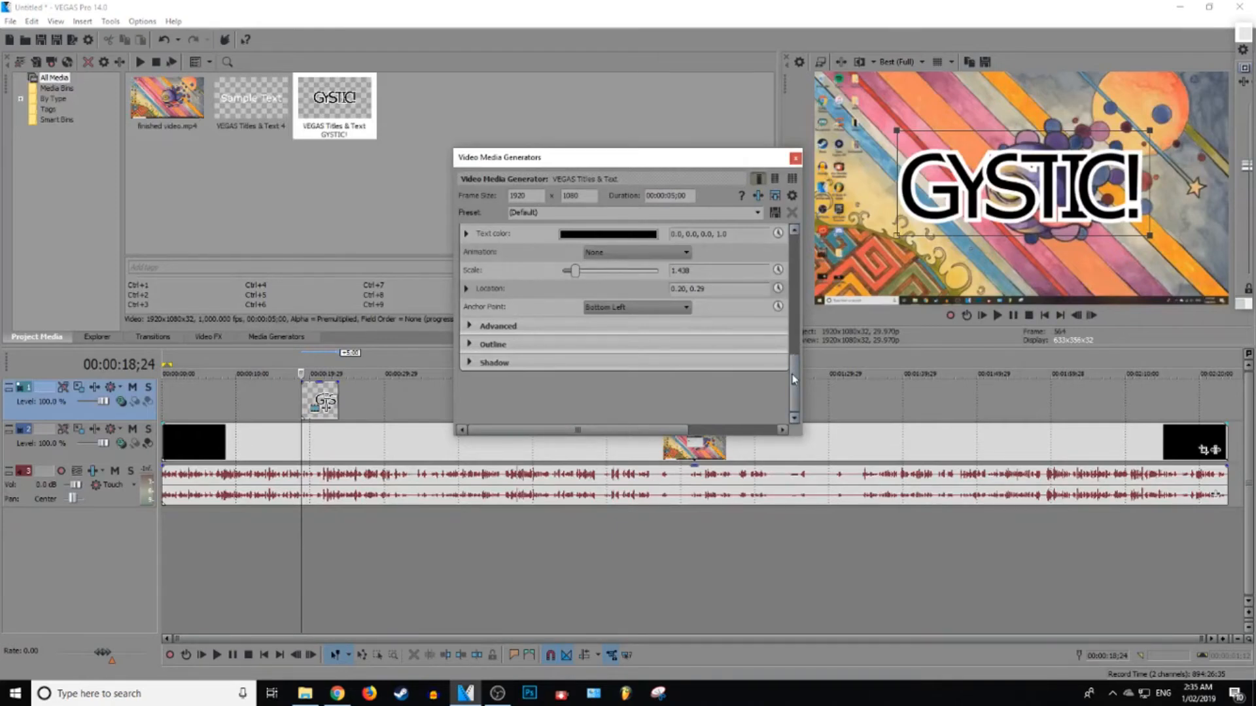
# Enable the GYSTIC! title's shadow and set the shadow blur to about 0.558.
pyautogui.click(469, 363)
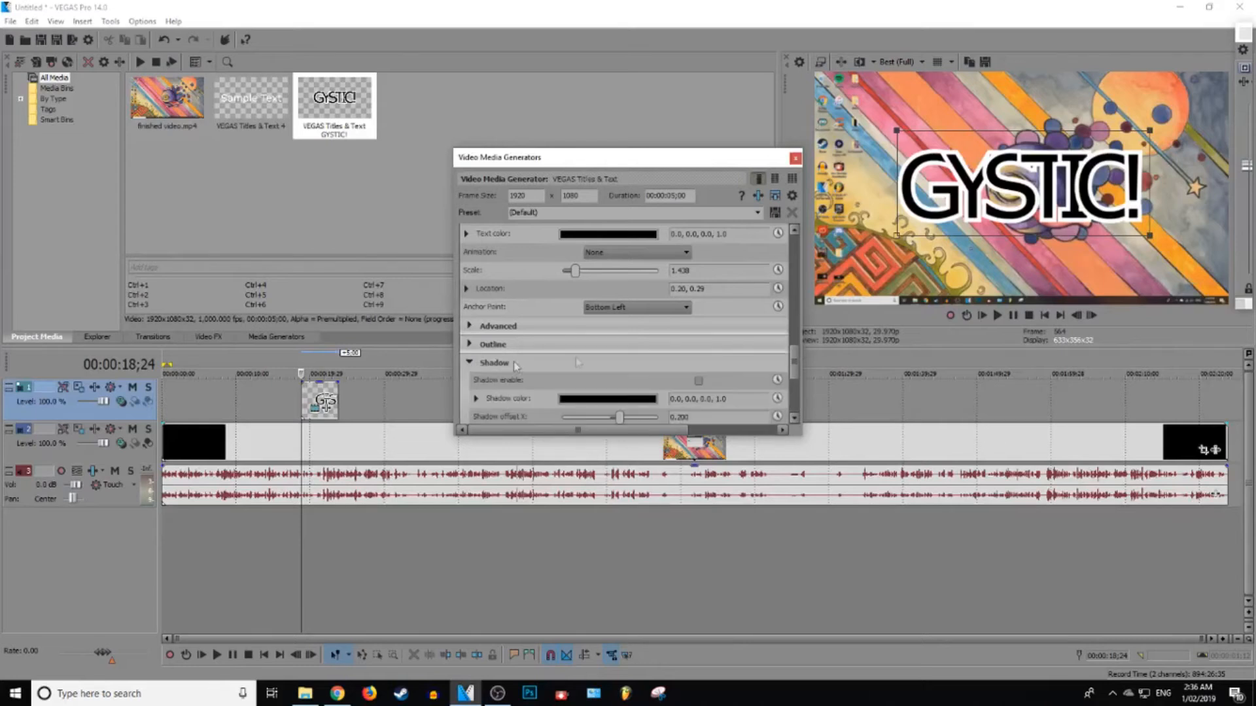
pyautogui.moveTo(795, 364); pyautogui.dragTo(797, 401)
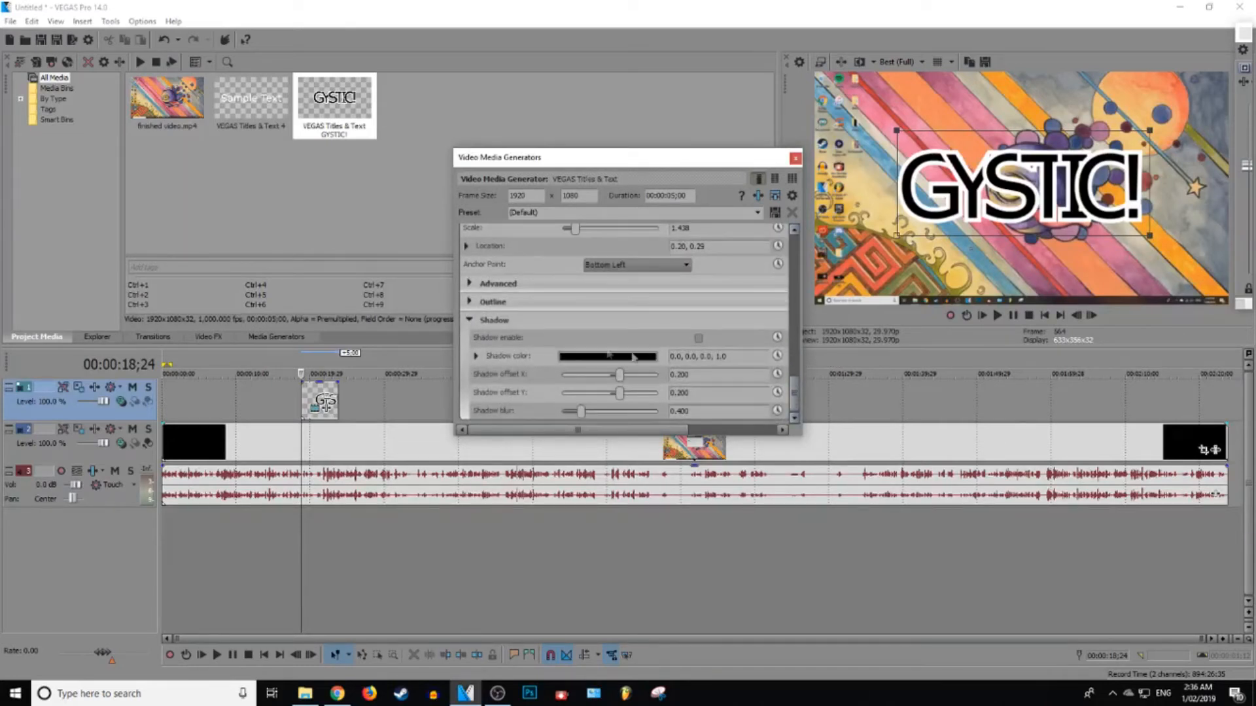
pyautogui.click(698, 338)
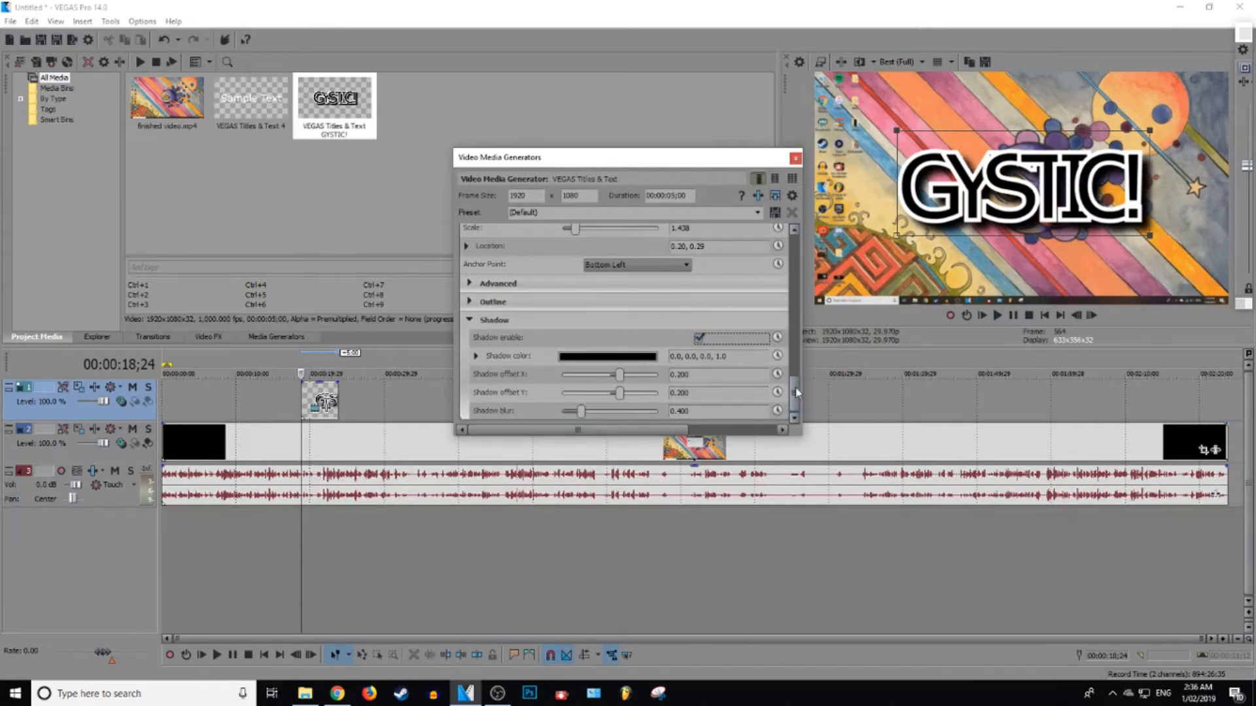
pyautogui.moveTo(584, 416); pyautogui.dragTo(701, 412)
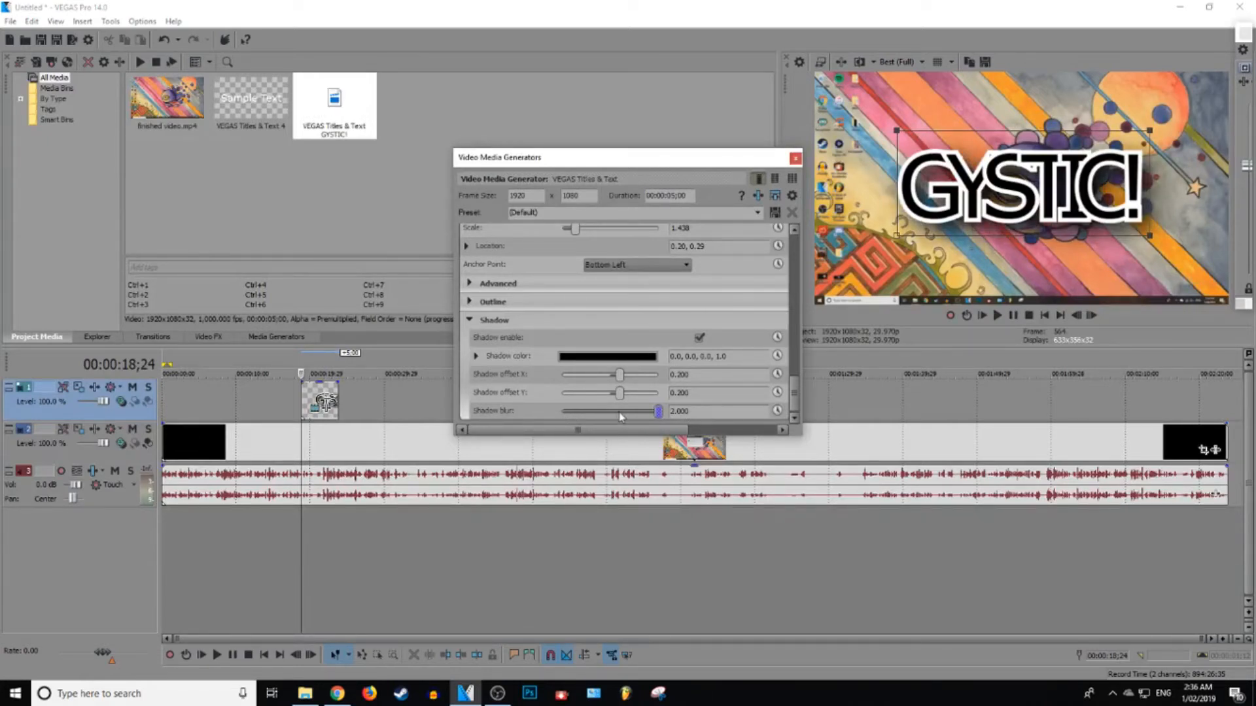
pyautogui.moveTo(660, 412); pyautogui.dragTo(597, 413)
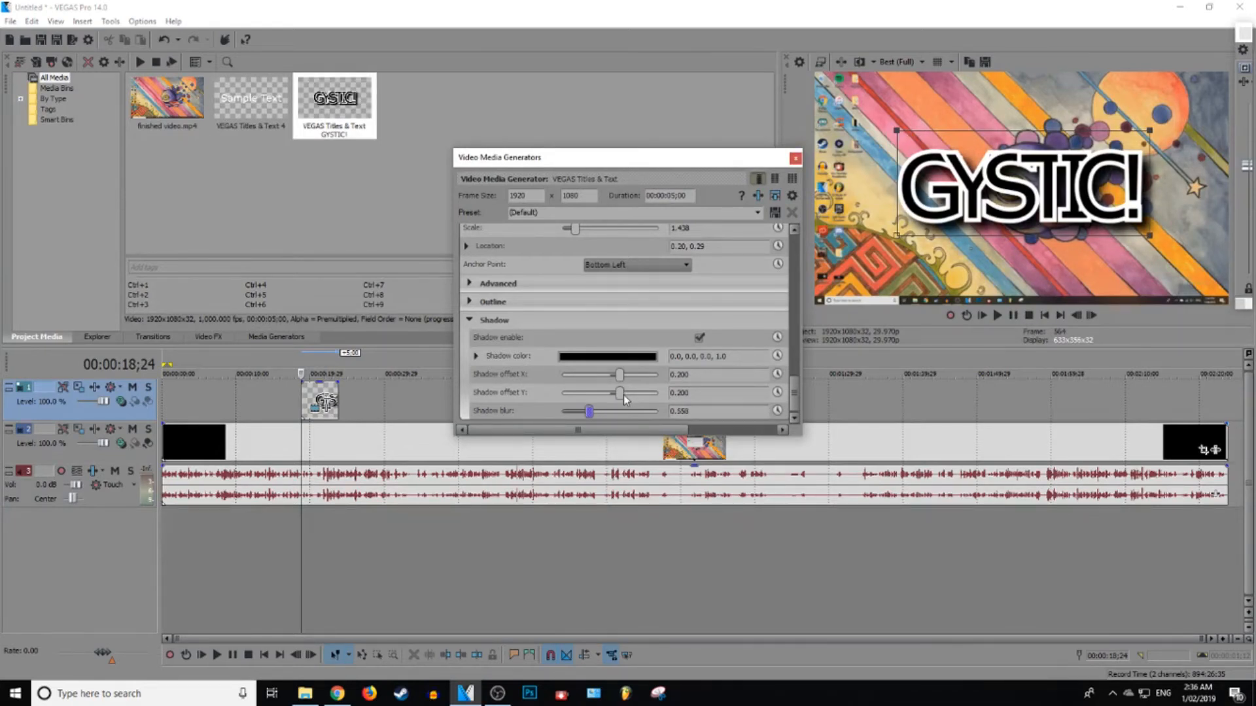
# Set the shadow offset to about 0.347 in X and 0.40 in Y, and move the title to location 0.18, 0.30.
pyautogui.moveTo(623, 398); pyautogui.dragTo(633, 400)
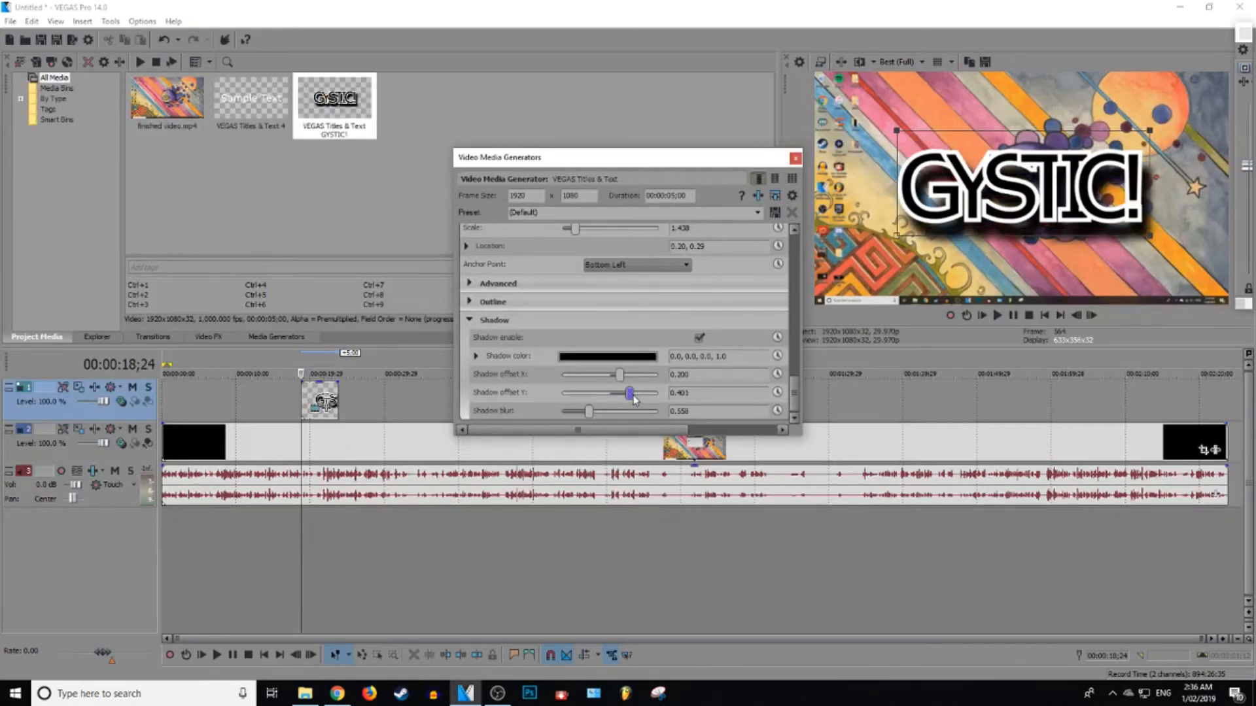
pyautogui.moveTo(620, 375); pyautogui.dragTo(625, 380)
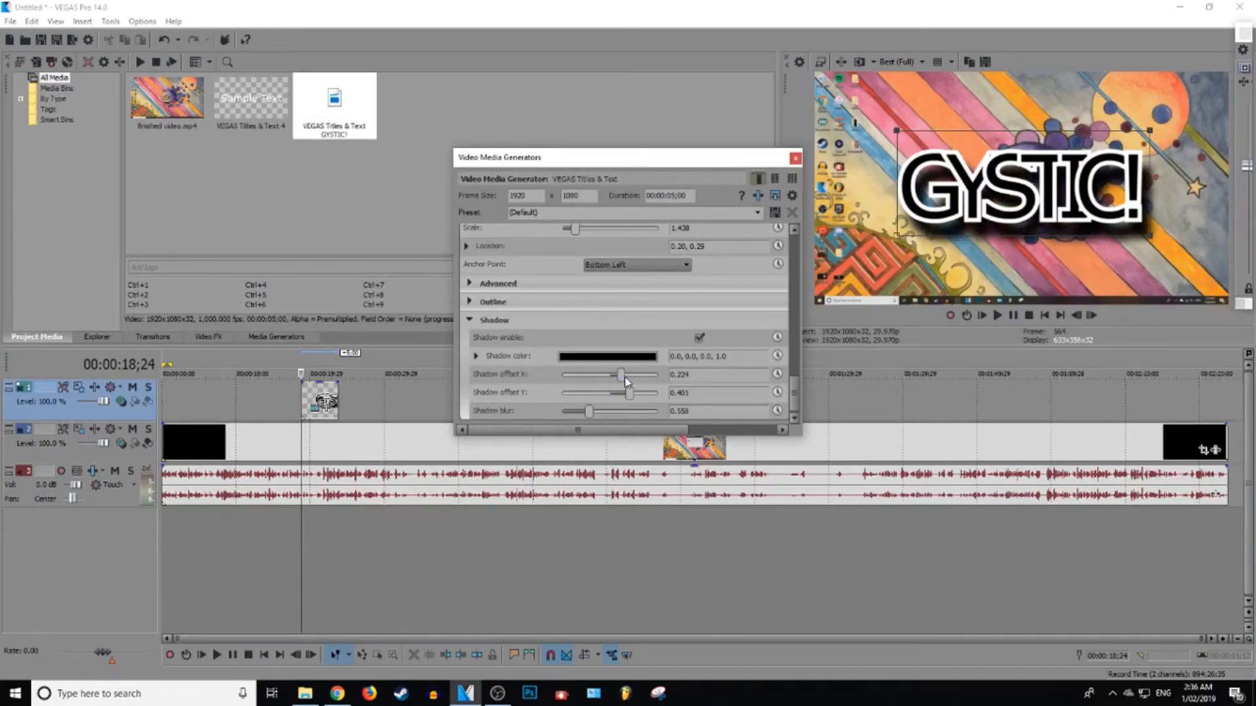
pyautogui.click(627, 378)
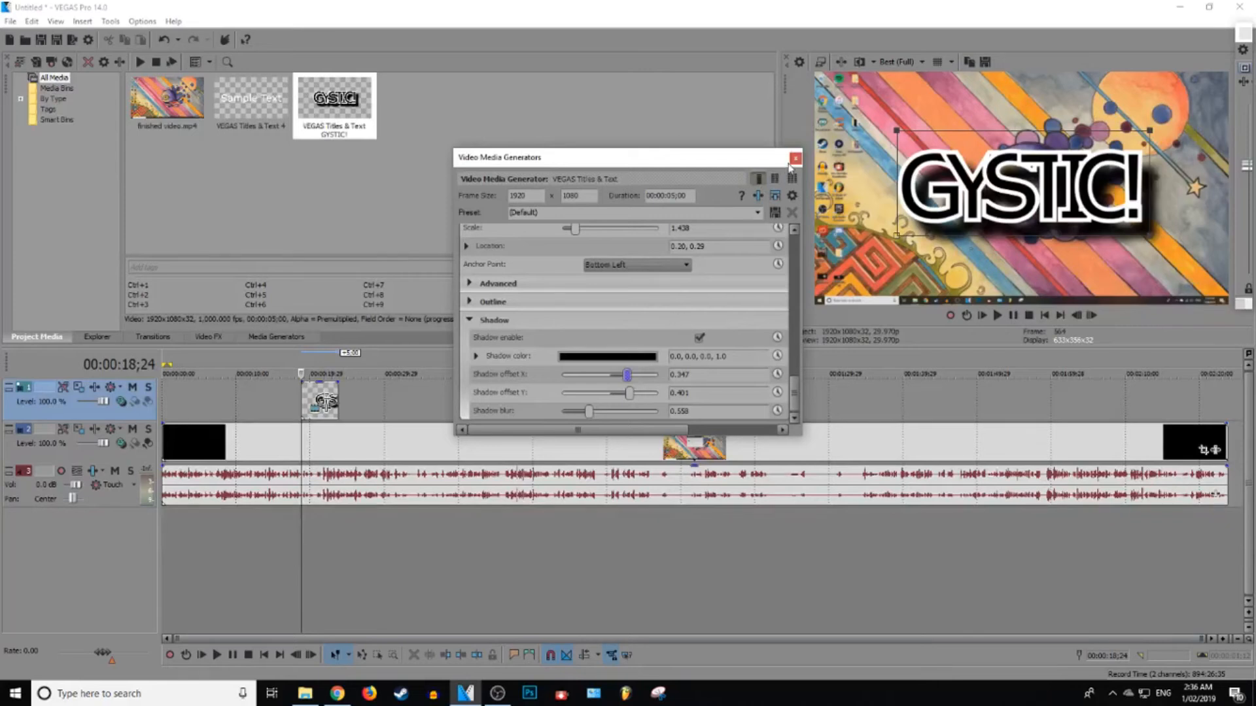
pyautogui.moveTo(949, 185); pyautogui.dragTo(1103, 177)
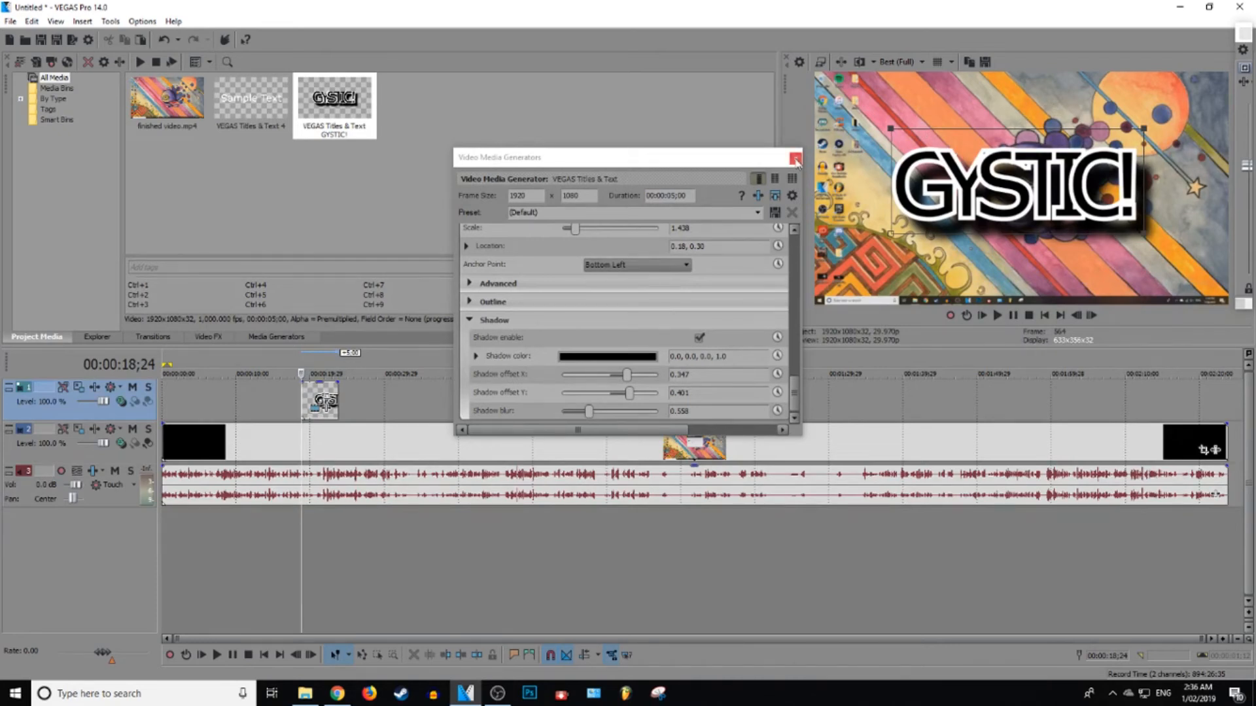
pyautogui.click(796, 158)
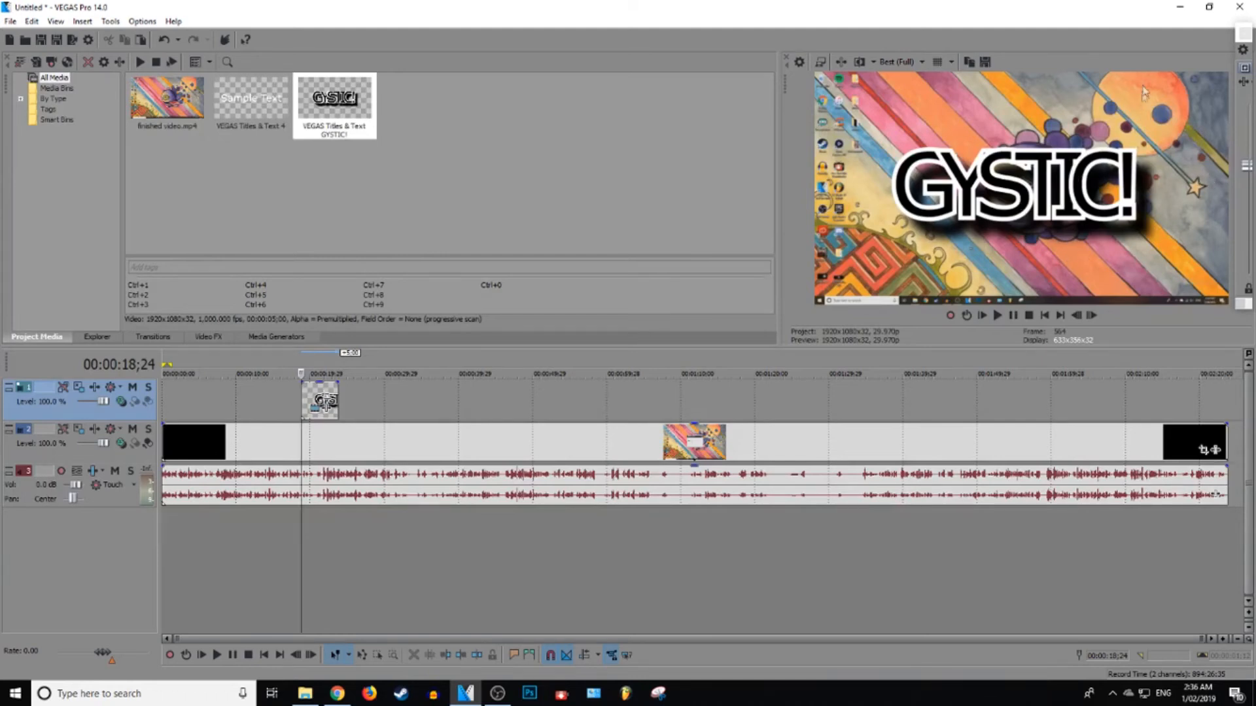
# Lengthen the title event on the timeline to about 14 seconds and add fades of about 3.5 seconds at its start and end.
pyautogui.moveTo(338, 400); pyautogui.dragTo(403, 407)
pyautogui.click(329, 407)
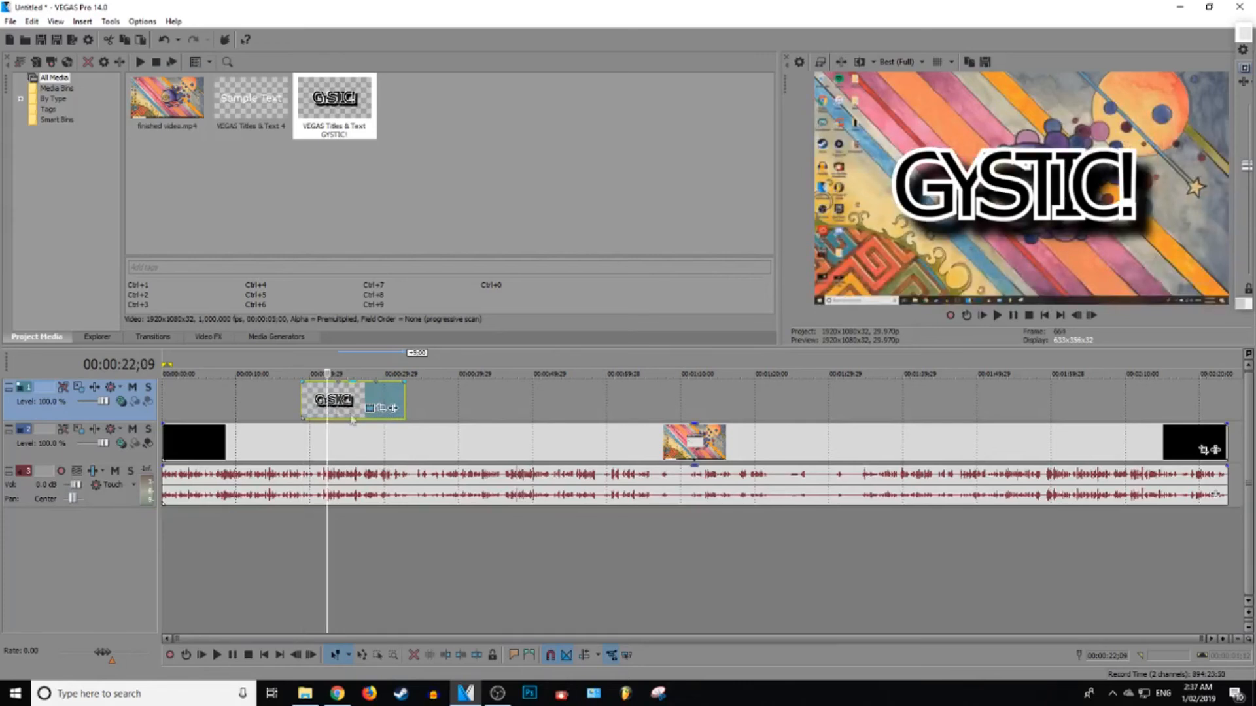
pyautogui.scroll(3, 386, 431)
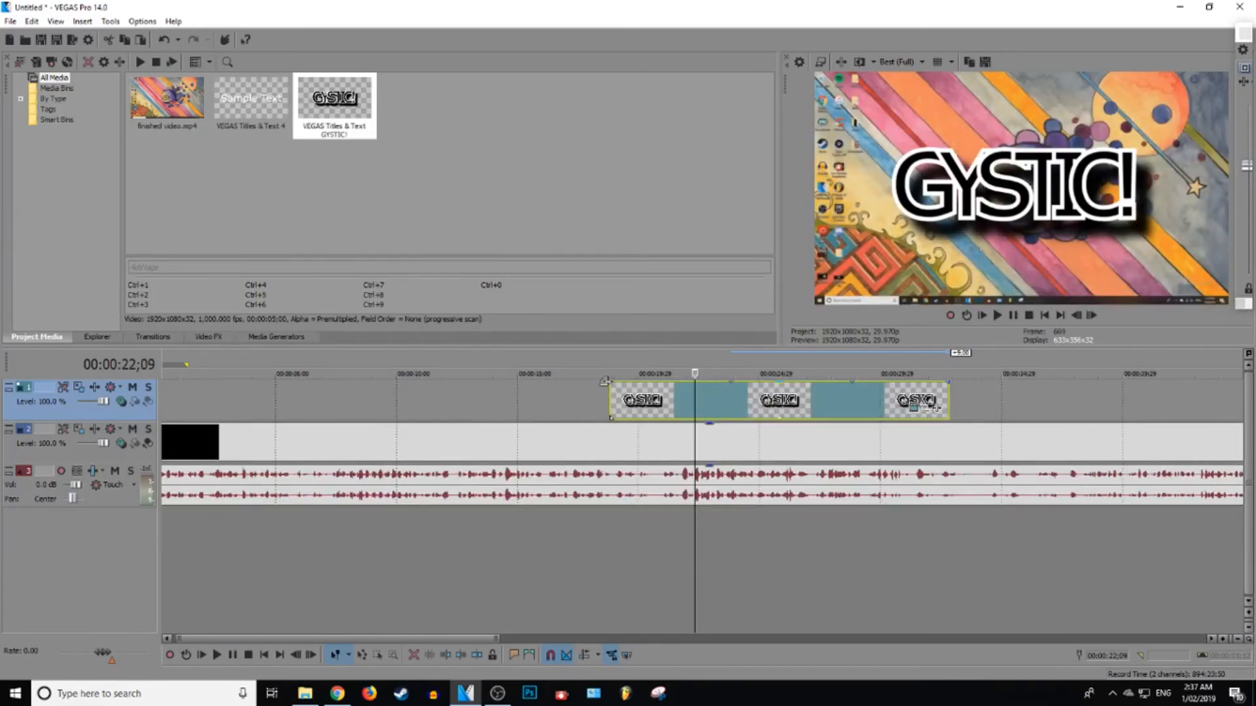
pyautogui.moveTo(605, 381); pyautogui.dragTo(695, 381)
pyautogui.moveTo(947, 388); pyautogui.dragTo(860, 384)
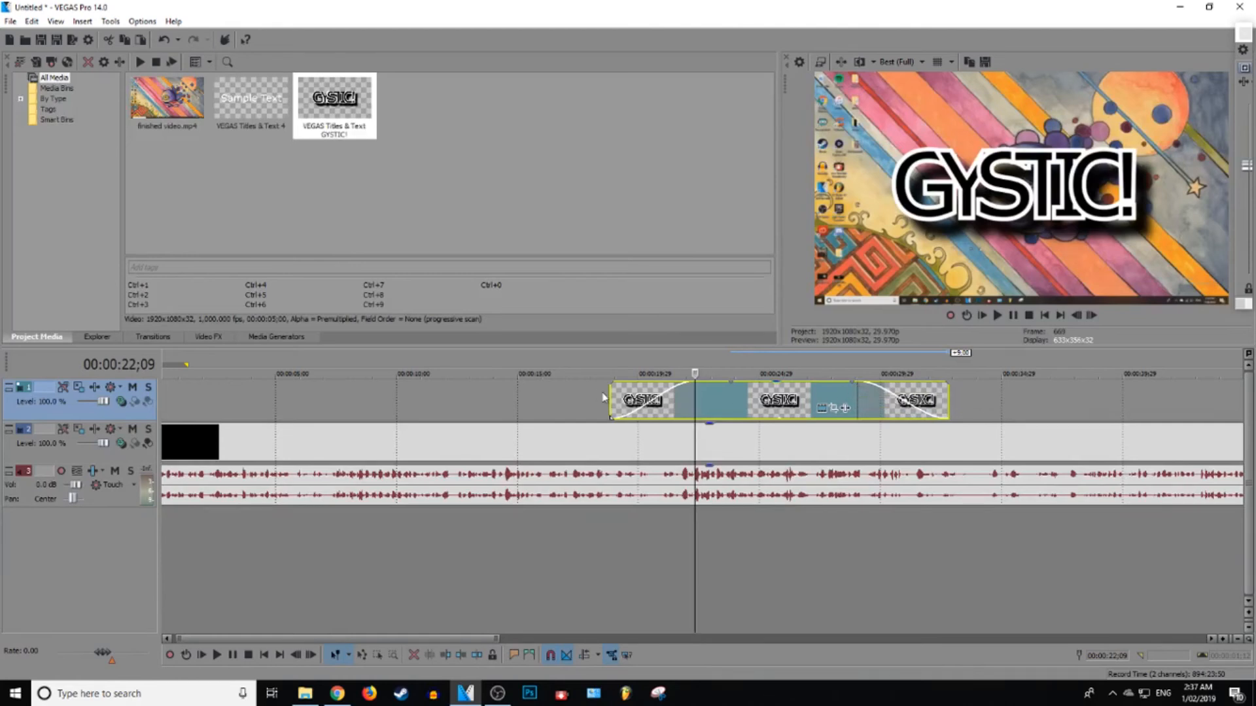
# Trim about 5 seconds off the start of the title event and play the timeline from just before it.
pyautogui.moveTo(611, 397); pyautogui.dragTo(734, 398)
pyautogui.click(721, 400)
pyautogui.press('space')
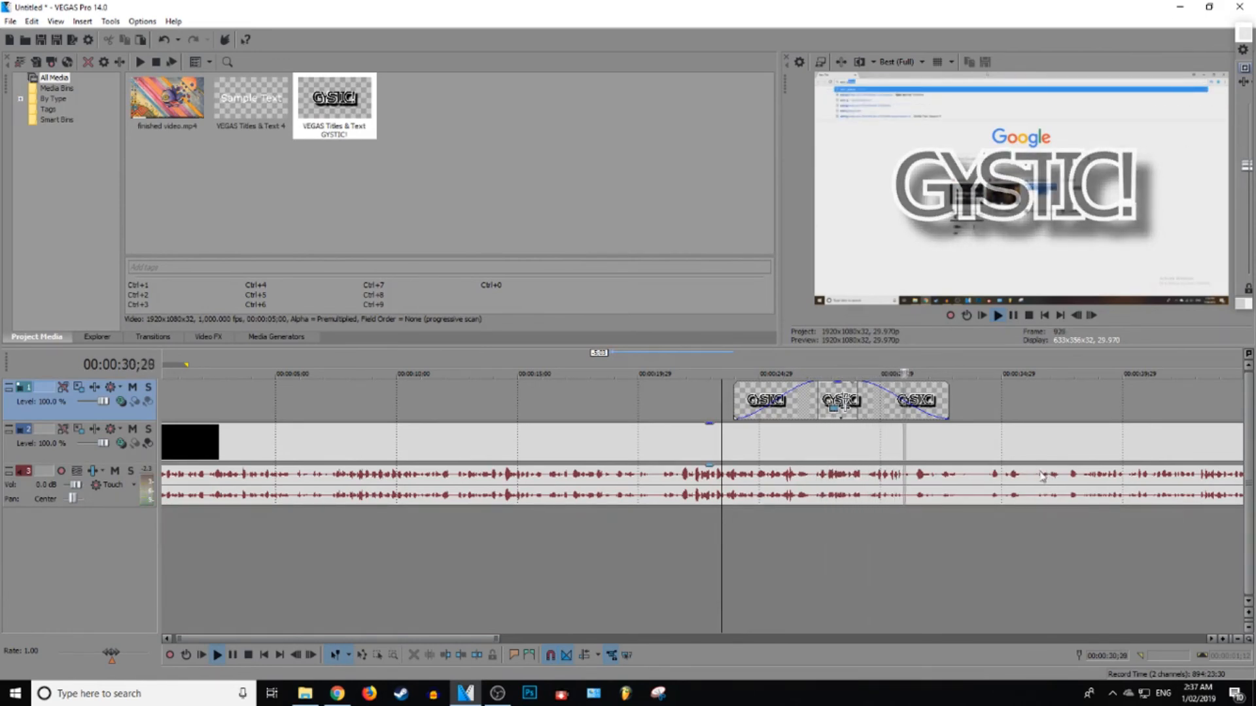
pyautogui.press('space')
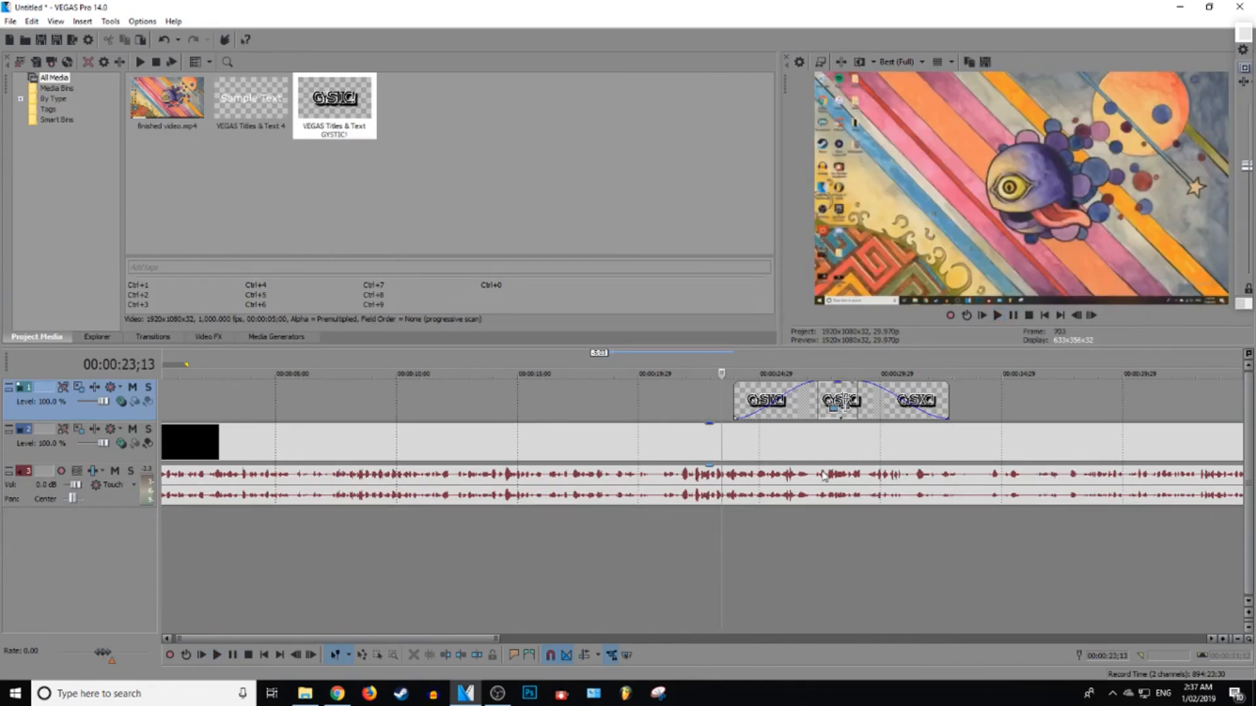
# Move the title event to start at about 1:05 on the timeline and extend its end to about 1:42.
pyautogui.scroll(-5, 823, 475)
pyautogui.click(374, 440)
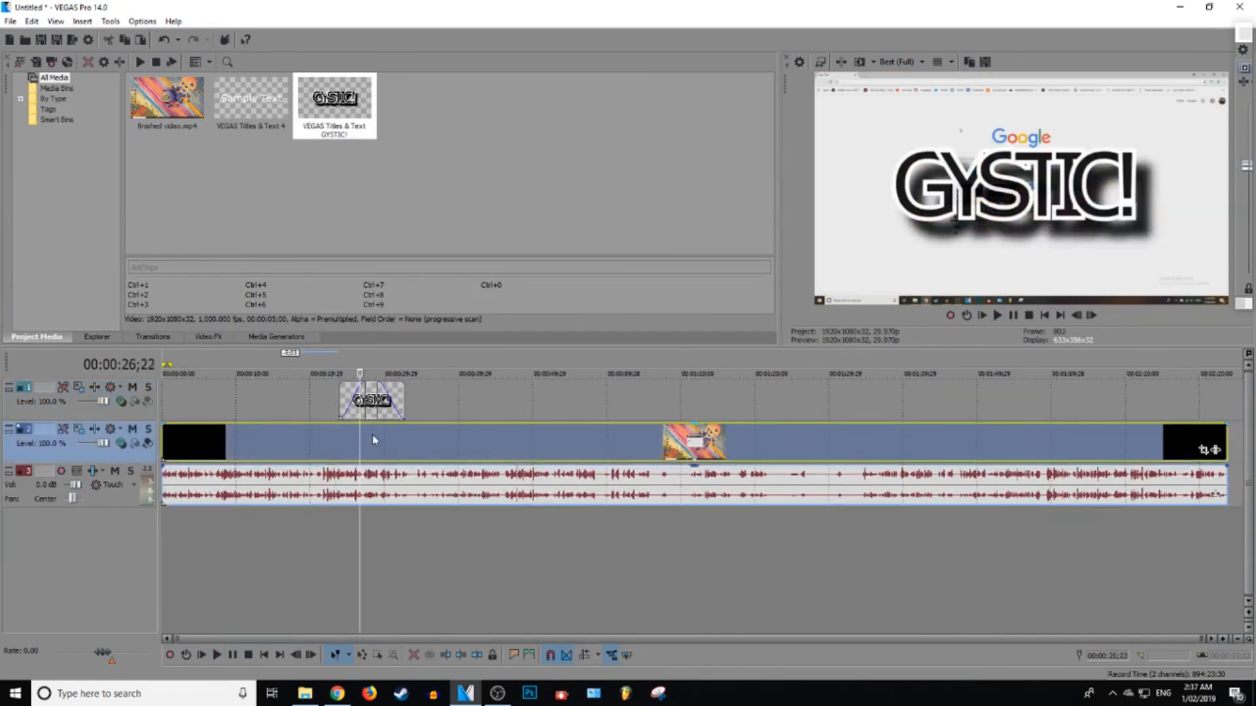
pyautogui.moveTo(371, 410); pyautogui.dragTo(674, 401)
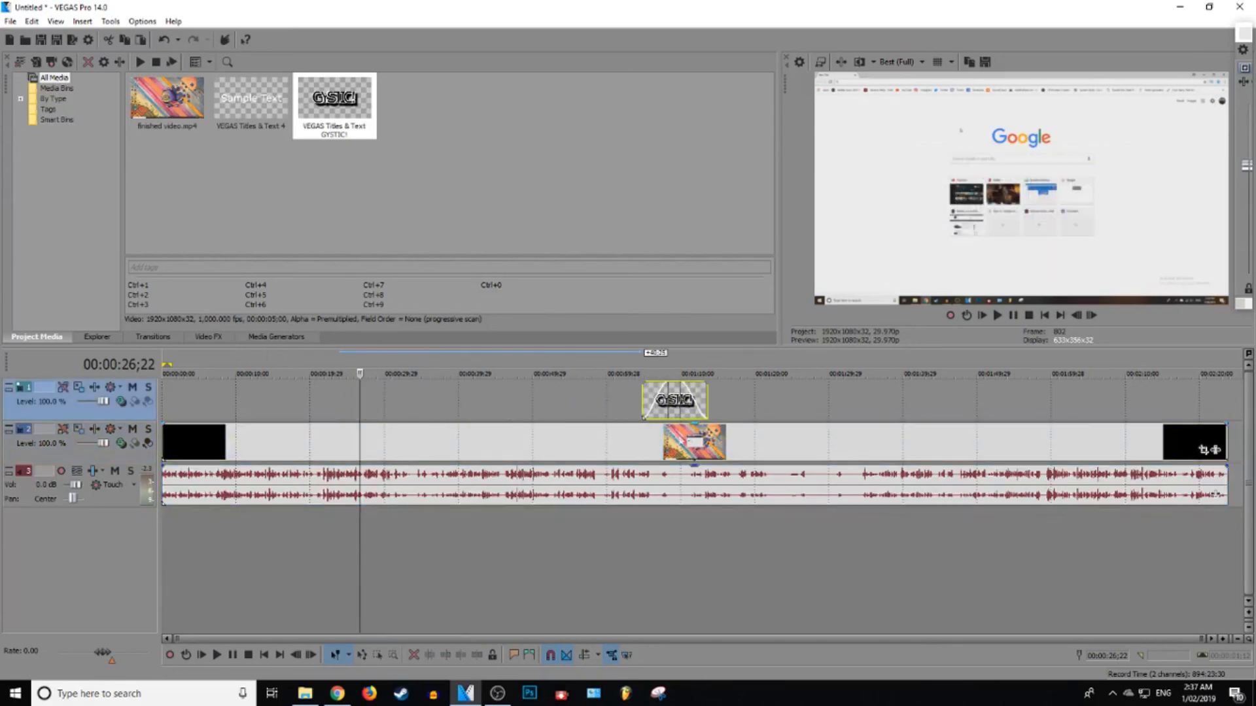
pyautogui.click(678, 441)
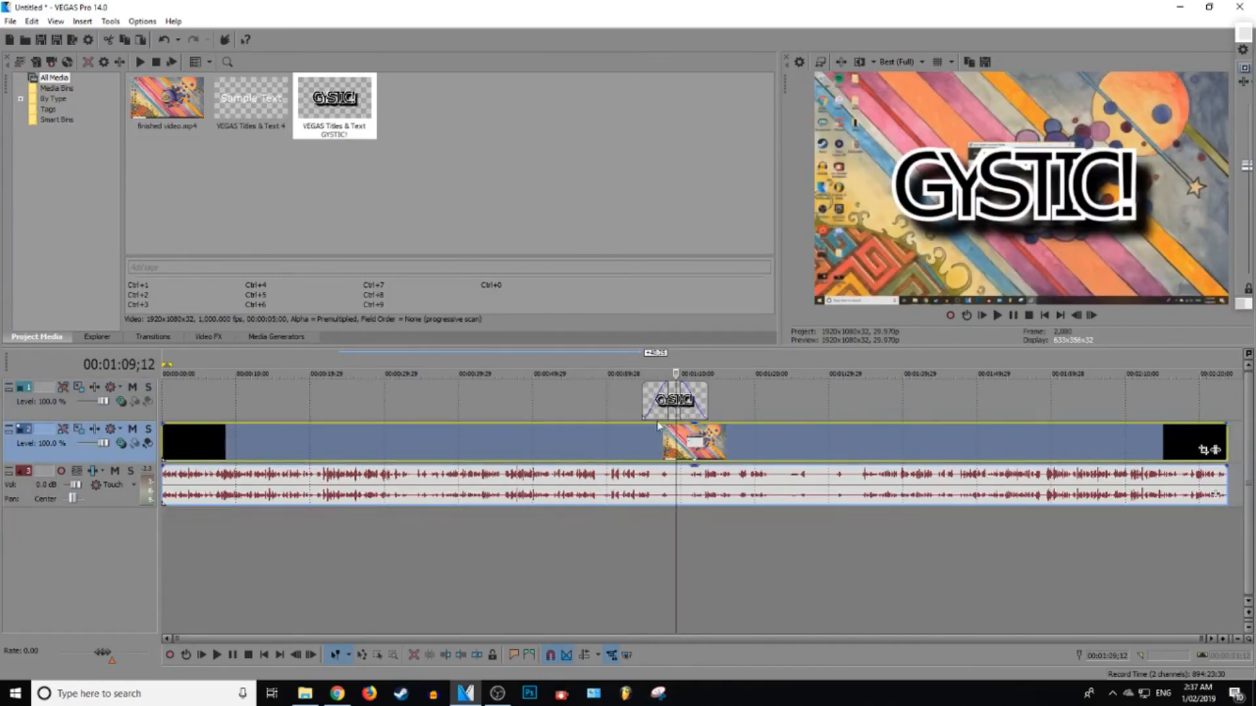
pyautogui.moveTo(706, 390); pyautogui.dragTo(919, 393)
pyautogui.press('space')
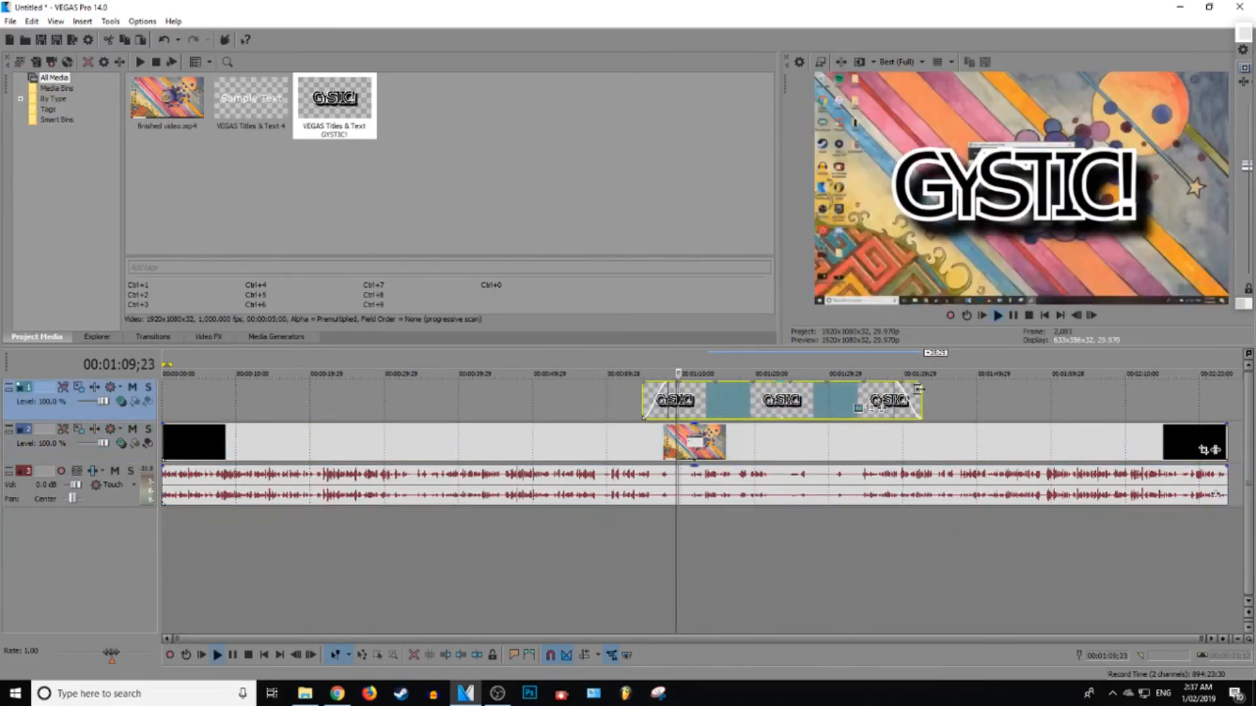